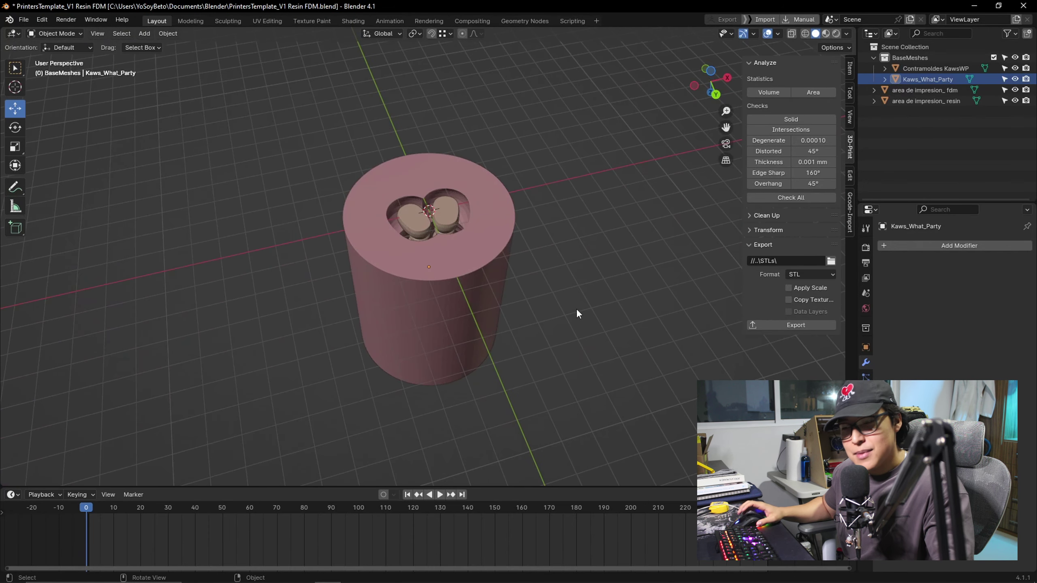
Examine the cylindrical mould and the figure inside it from above, from the side and from below.
middle_drag(490, 354, 591, 297)
scroll(560, 364, up, 3)
scroll(560, 363, up, 2)
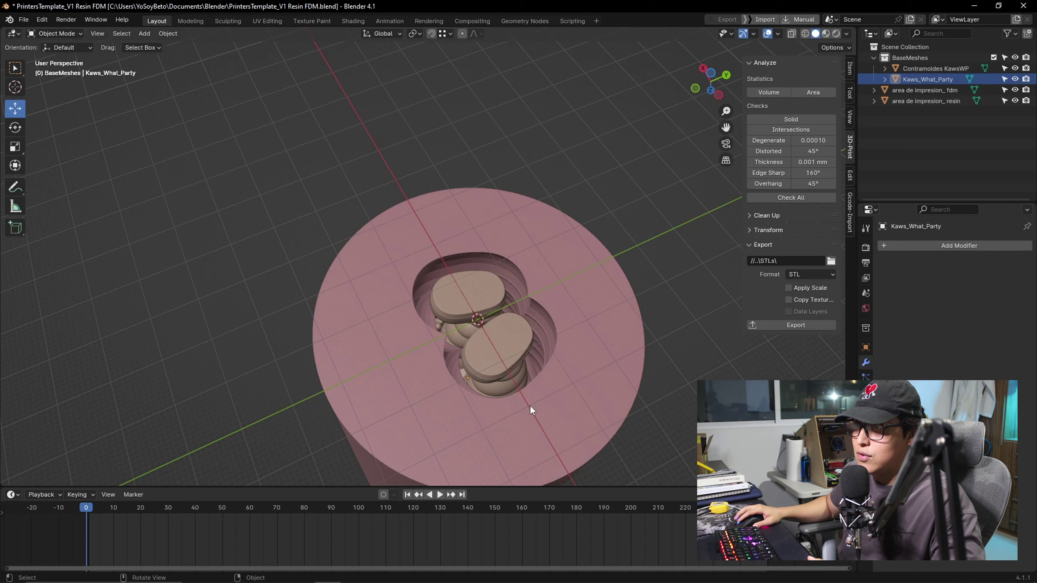
middle_drag(690, 391, 616, 340)
scroll(620, 340, up, 3)
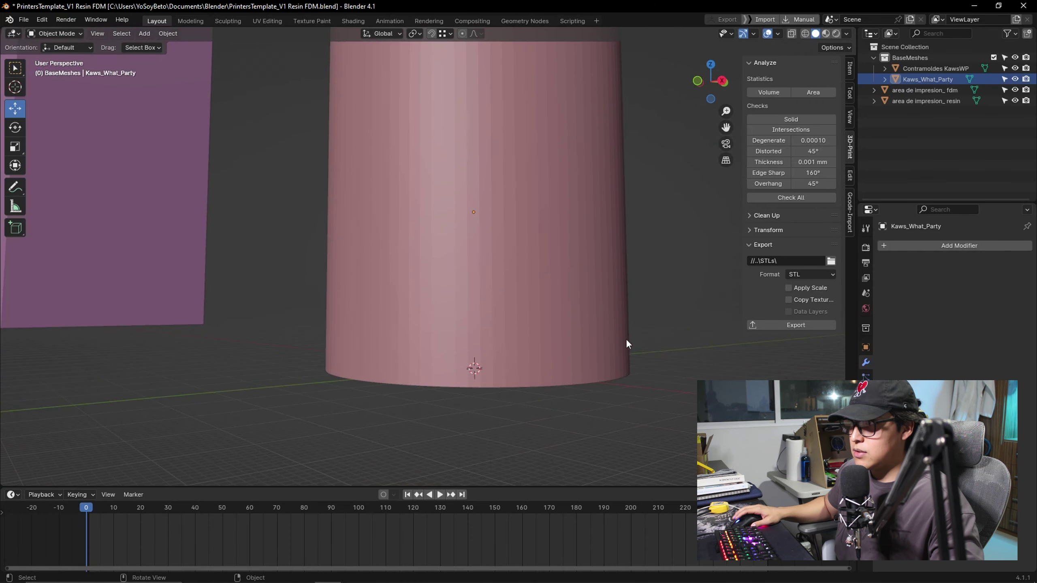
scroll(623, 368, down, 1)
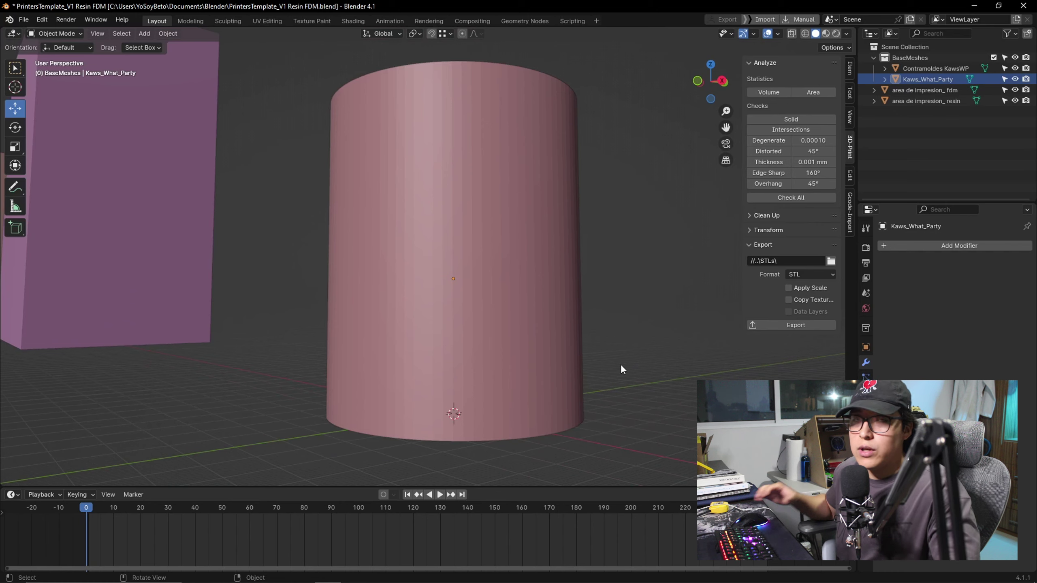
middle_drag(620, 367, 569, 366)
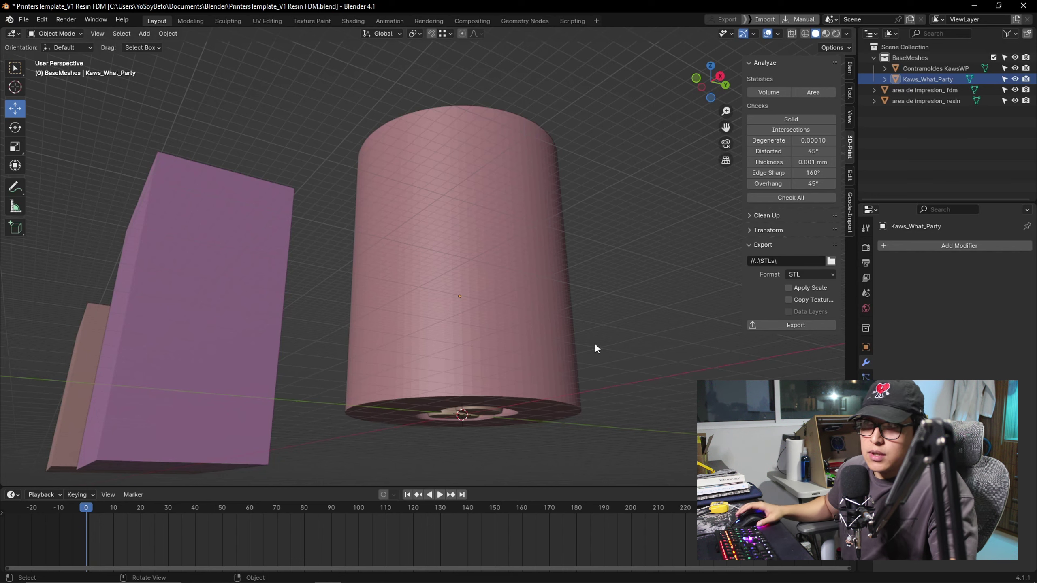
middle_drag(640, 329, 618, 323)
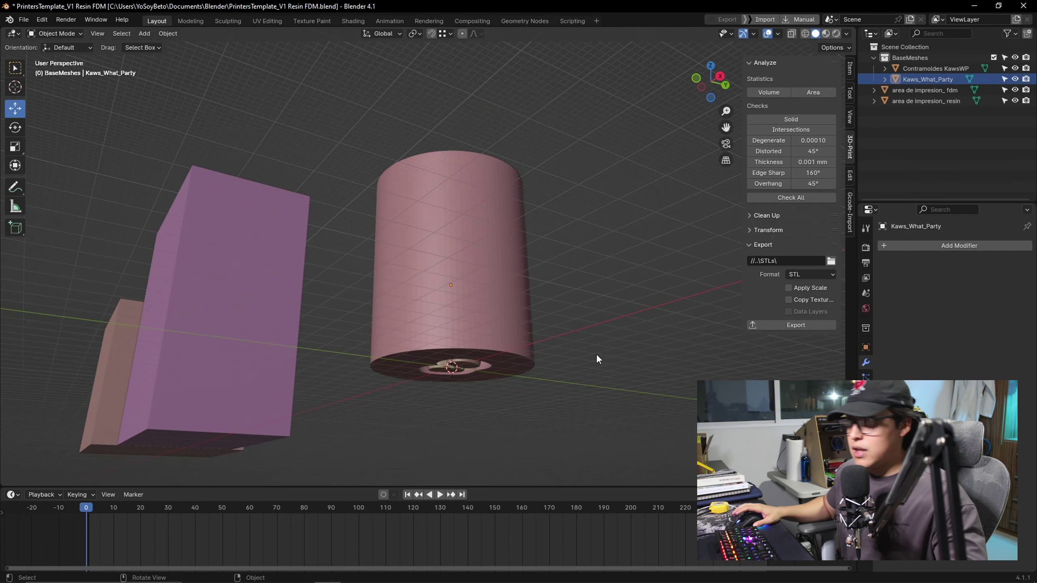
scroll(596, 354, up, 3)
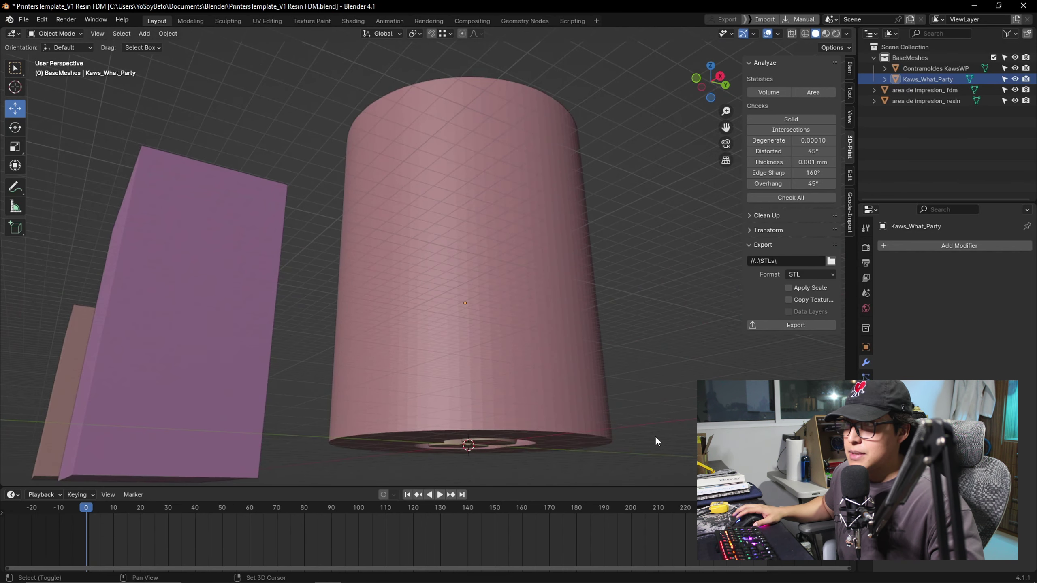
middle_drag(654, 437, 670, 397)
Hide the Kaws_What_Party figure so that only the cylindrical mould around it is shown.
click(559, 376)
key(KP_Decimal)
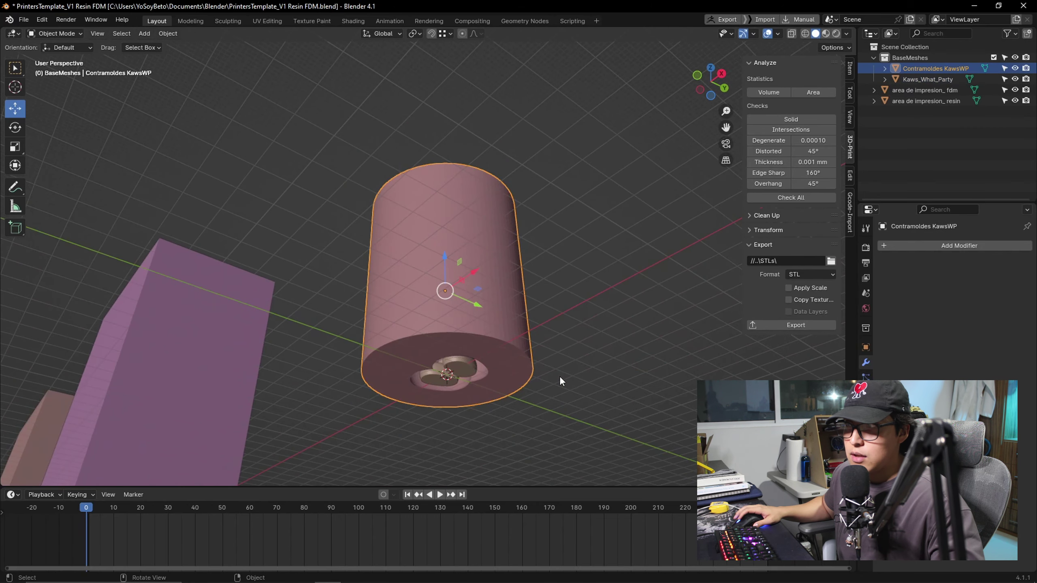
middle_drag(595, 301, 466, 265)
click(525, 312)
key(KP_Decimal)
middle_drag(656, 292, 476, 277)
key(h)
Inspect the figure-shaped cavity through the mould's open end and the closed end opposite it.
scroll(469, 248, up, 5)
middle_drag(462, 162, 465, 373)
scroll(468, 248, down, 4)
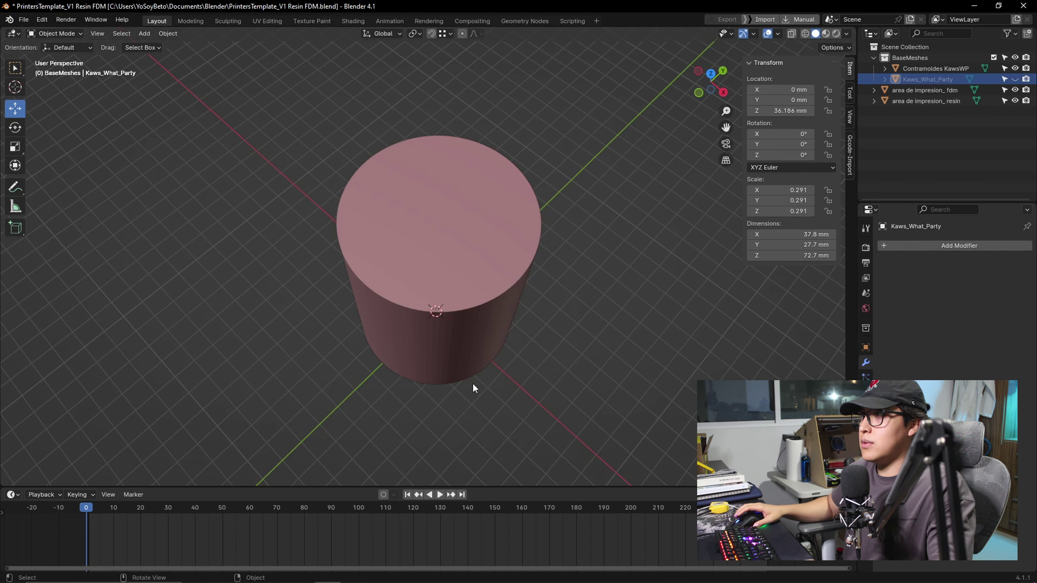
middle_drag(477, 409, 422, 228)
middle_drag(460, 323, 473, 277)
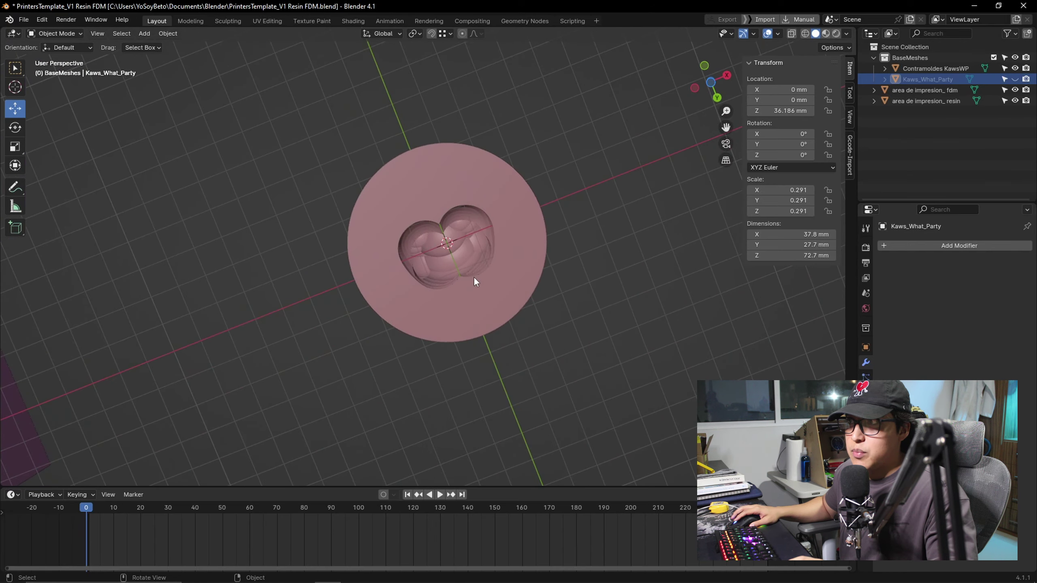
scroll(472, 274, up, 3)
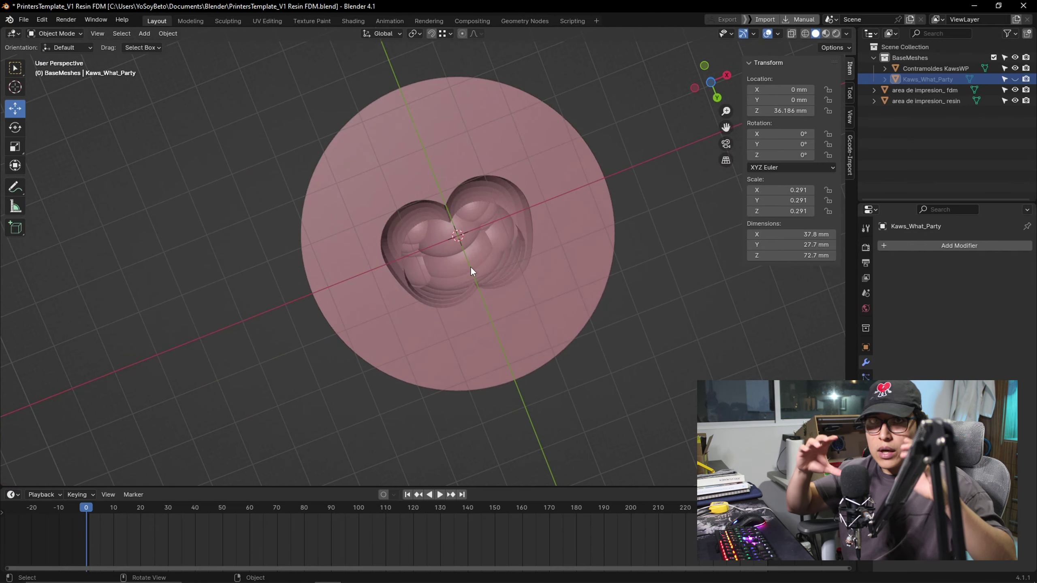
middle_drag(596, 184, 569, 307)
scroll(569, 306, down, 3)
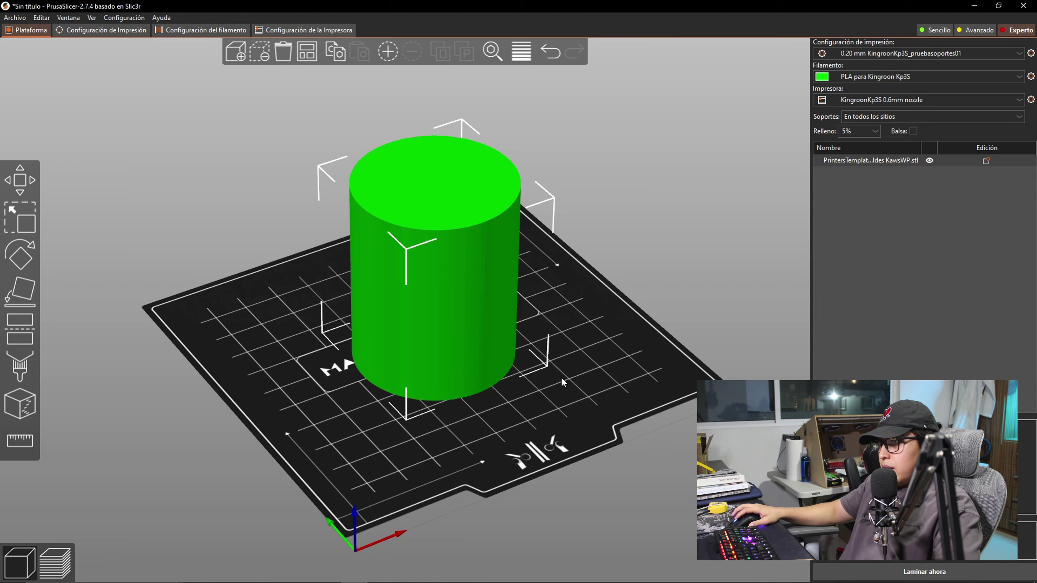
In PrusaSlicer, start a planar cut on the cylindrical mould with the cut plane standing vertically through its centre.
drag(606, 377, 676, 337)
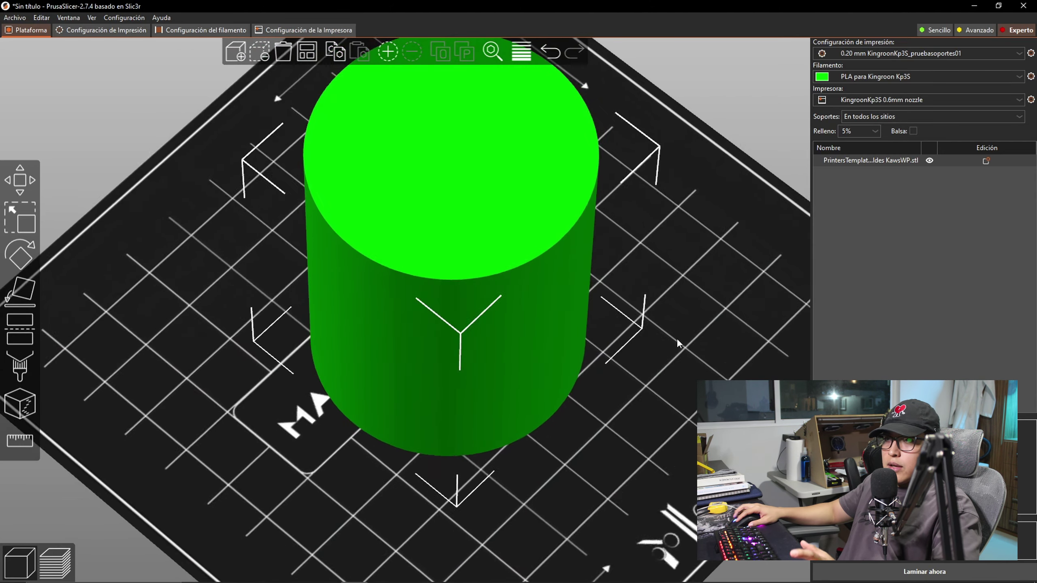
scroll(677, 337, down, 5)
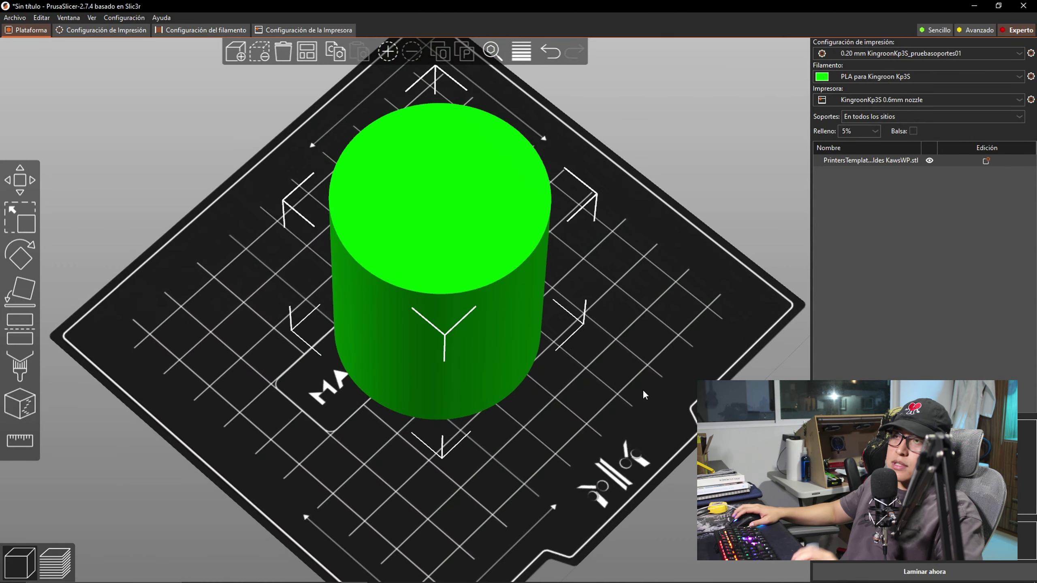
drag(644, 395, 645, 378)
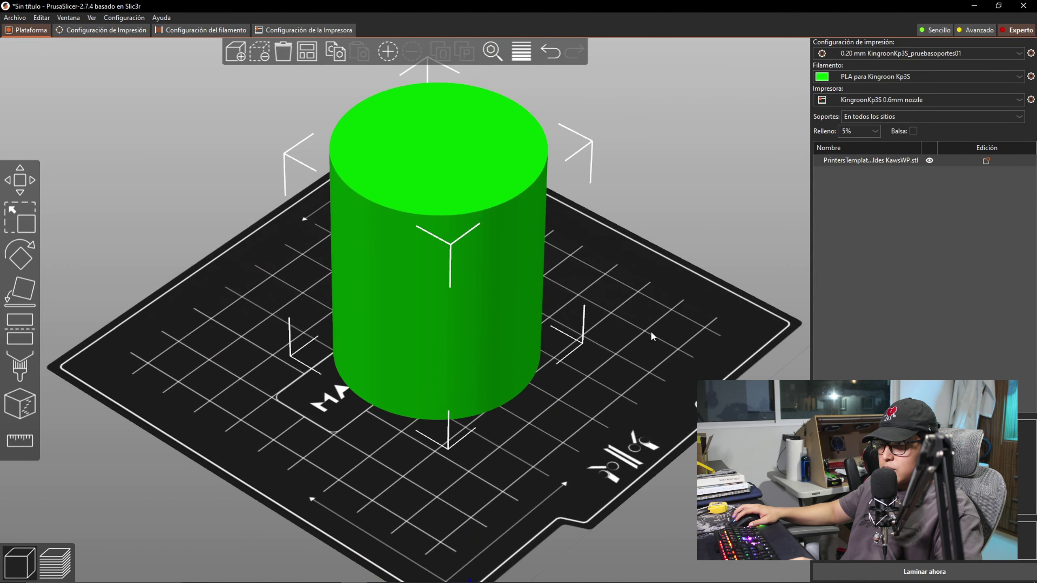
middle_drag(651, 331, 635, 367)
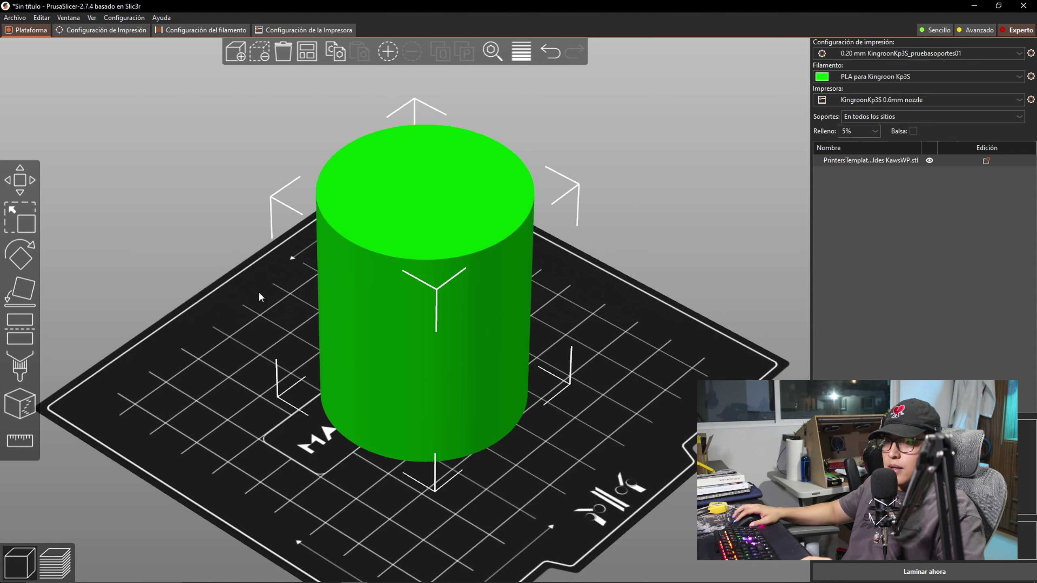
click(20, 329)
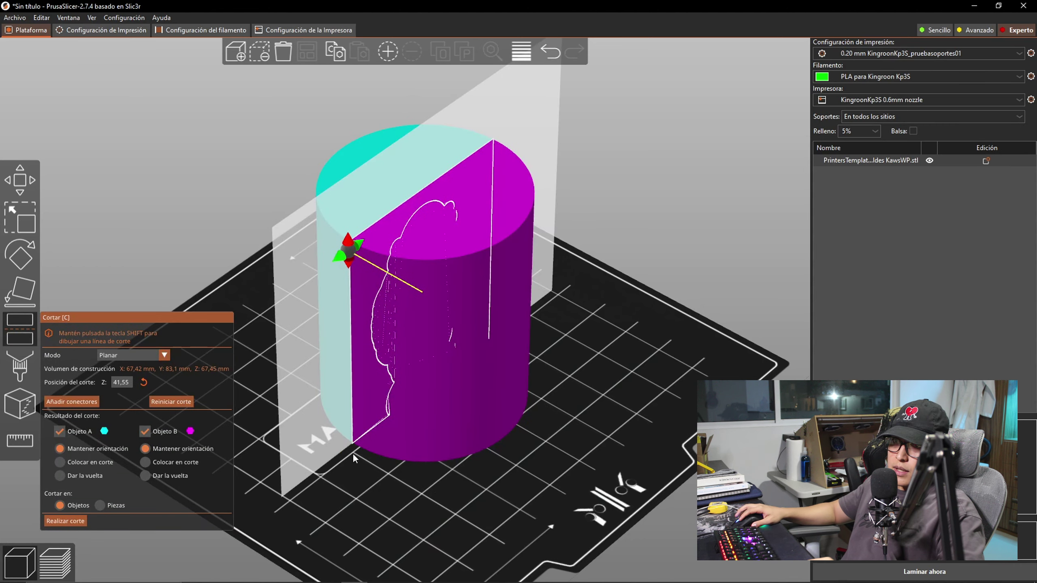
mouse_move(542, 437)
mouse_down()
mouse_move(517, 450)
mouse_move(489, 434)
mouse_move(529, 426)
mouse_up()
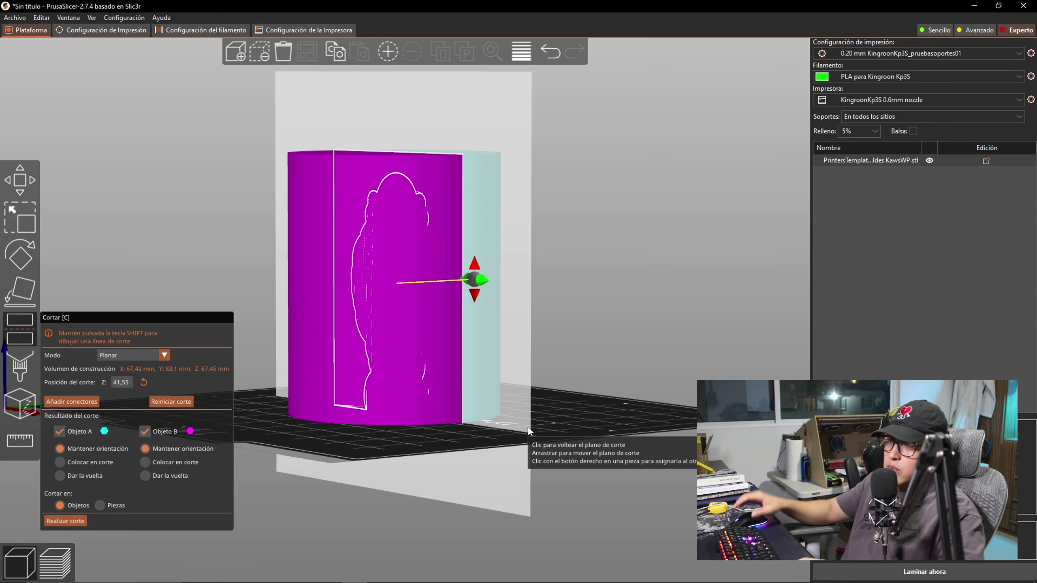
drag(552, 327, 582, 353)
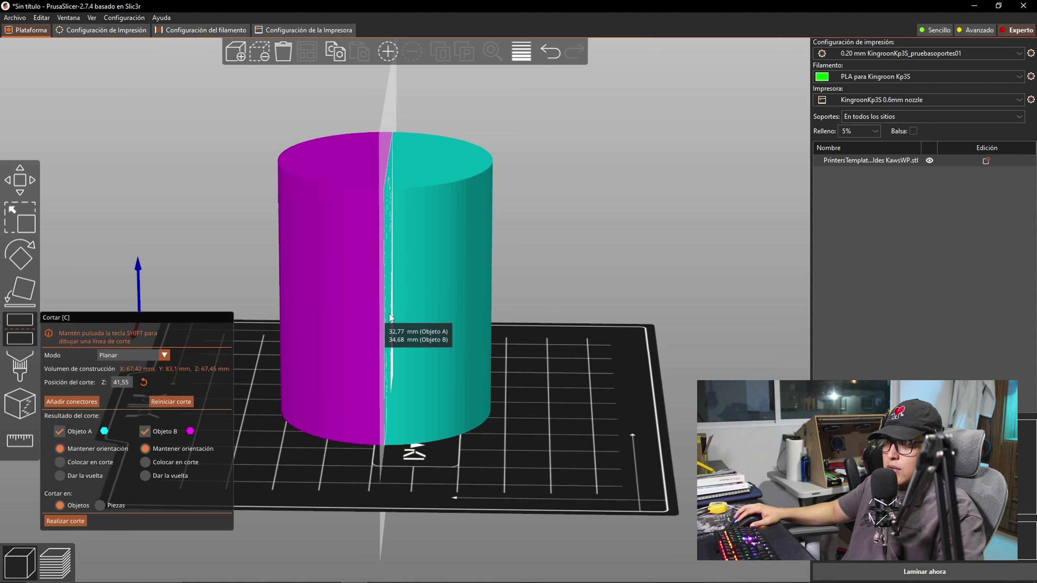
Try shifting the vertical cut plane sideways off the mould's centre, and undo the shift.
drag(388, 313, 430, 319)
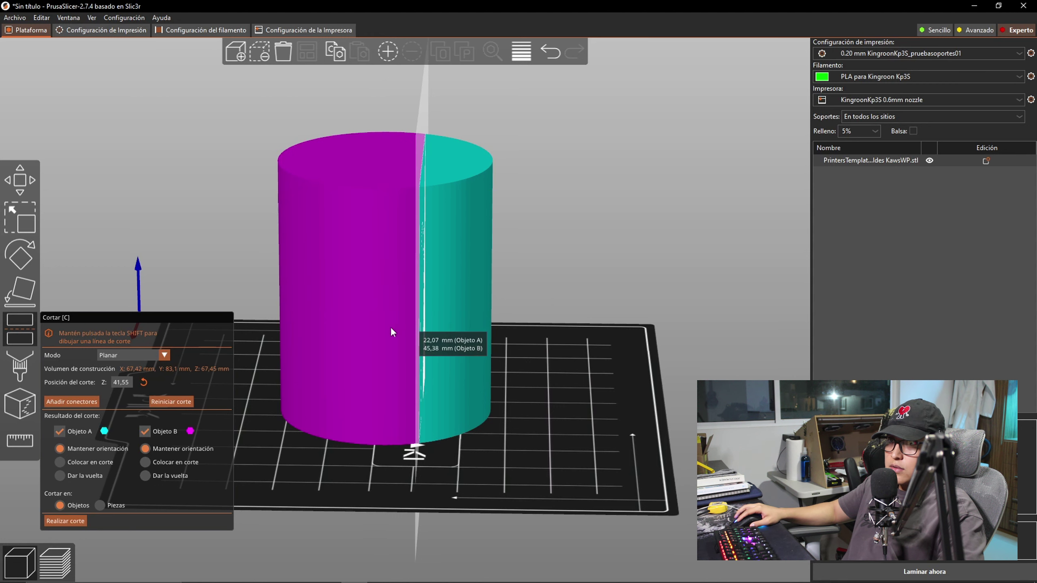
key(ctrl+z)
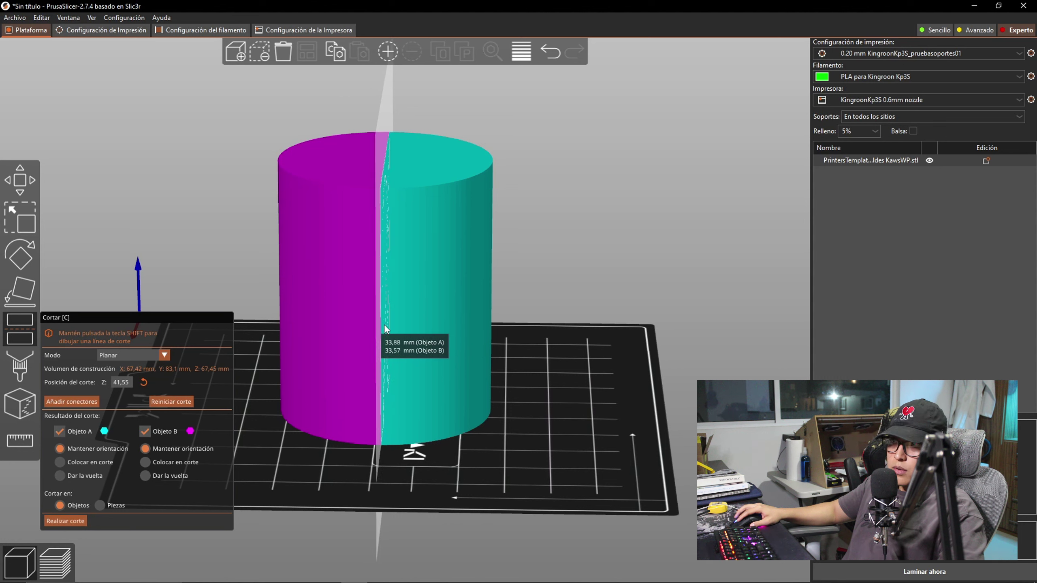
drag(383, 326, 384, 325)
click(543, 53)
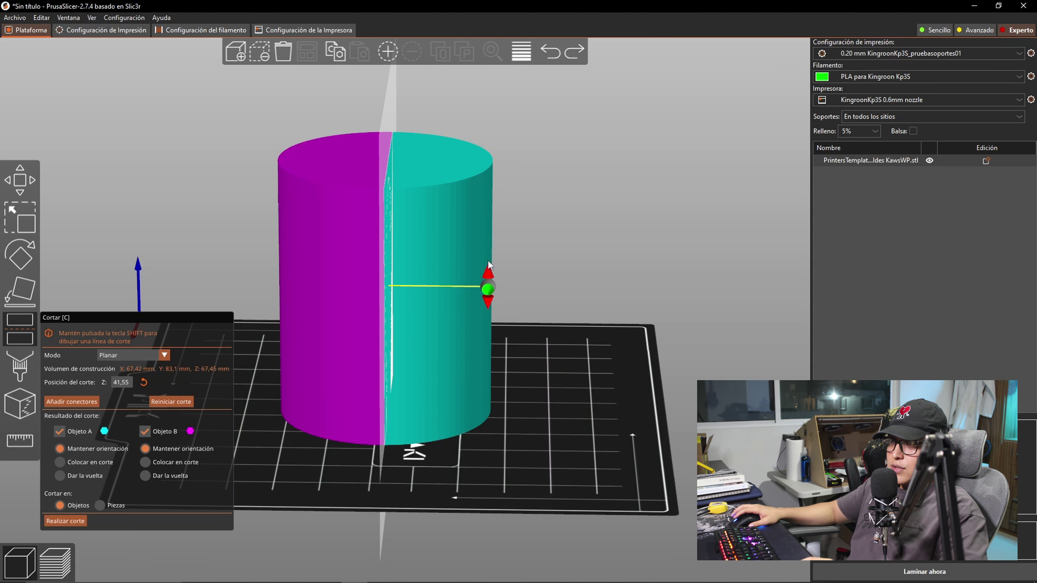
Try turning the cut plane about the mould's vertical axis, and undo the rotation.
key(1)
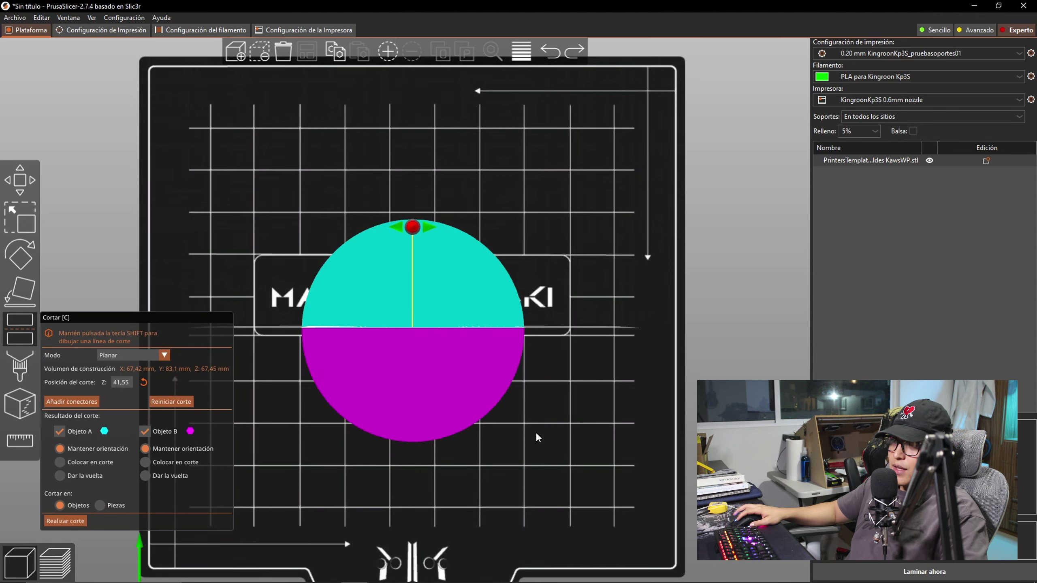
drag(530, 438, 478, 370)
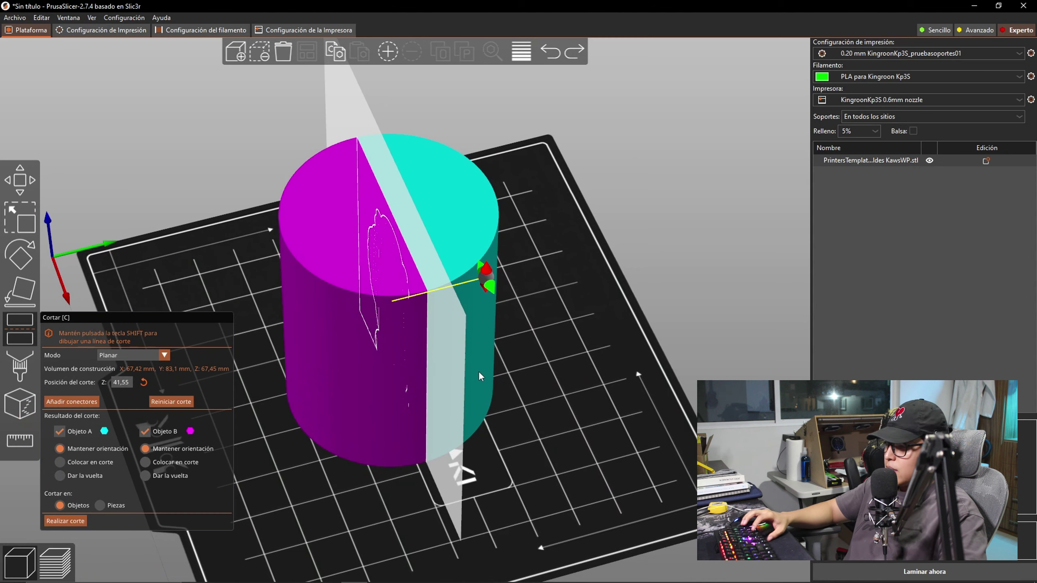
key(1)
drag(585, 373, 527, 337)
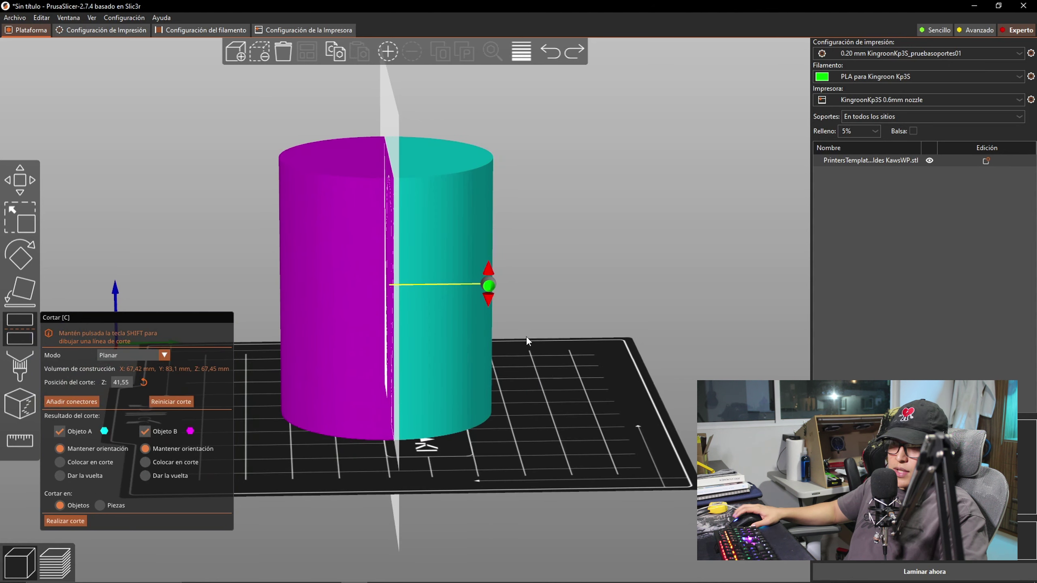
mouse_move(489, 271)
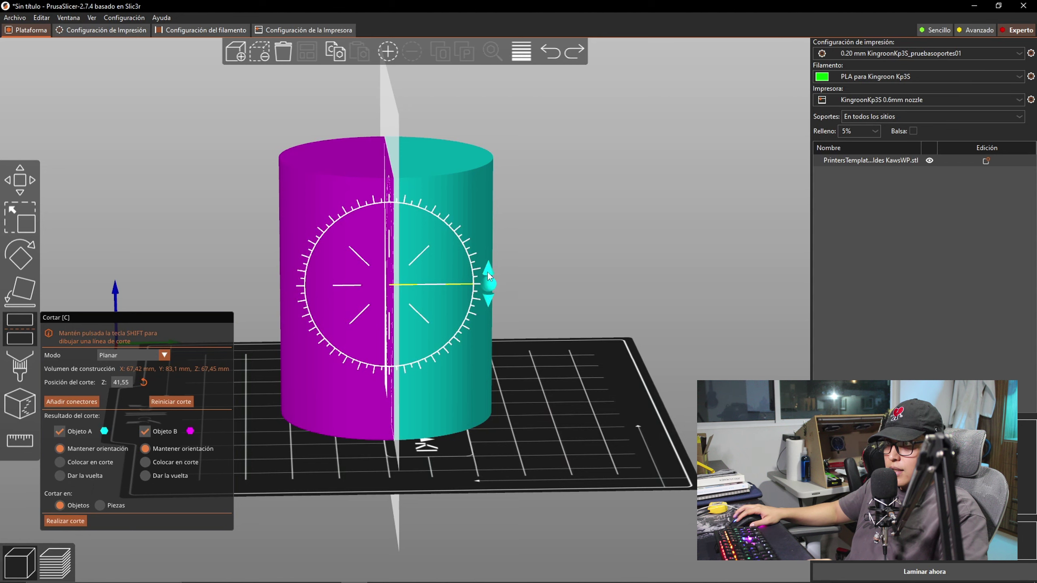
drag(561, 320, 571, 365)
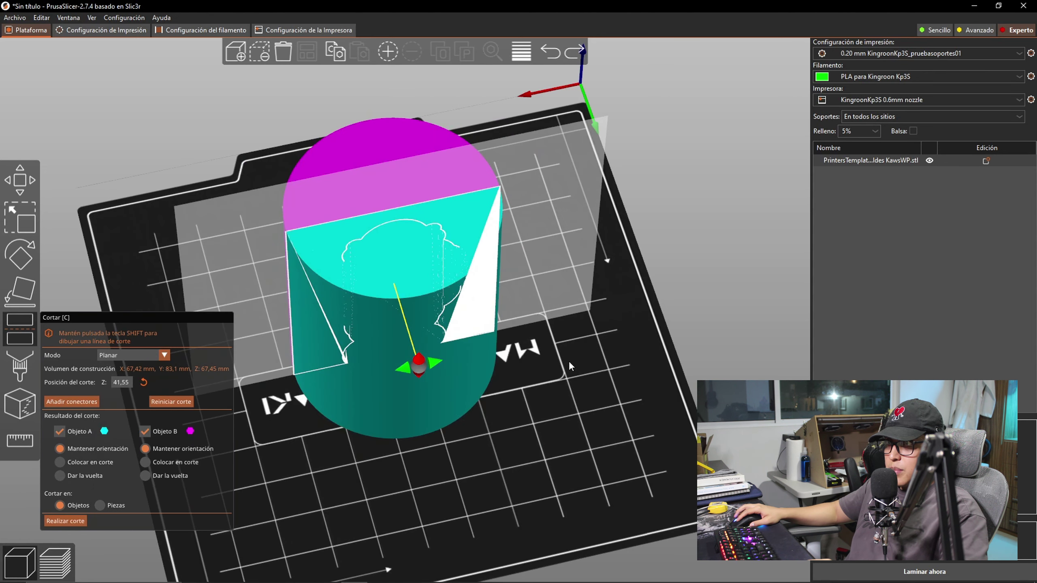
drag(439, 363, 494, 306)
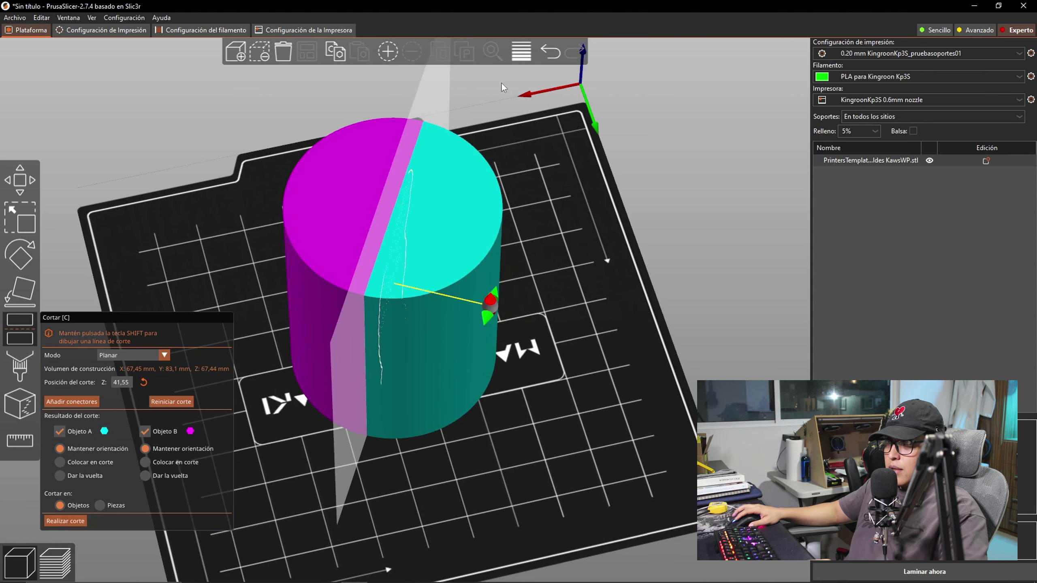
key(ctrl+z)
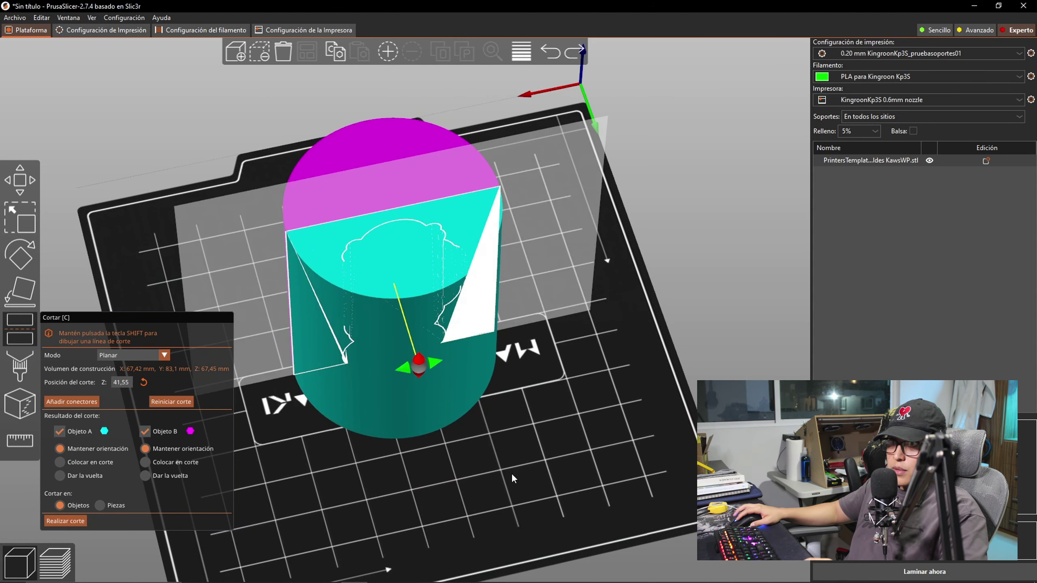
Try tilting the cut plane from vertical to nearly horizontal across the mould, and undo the tilt.
drag(507, 480, 492, 338)
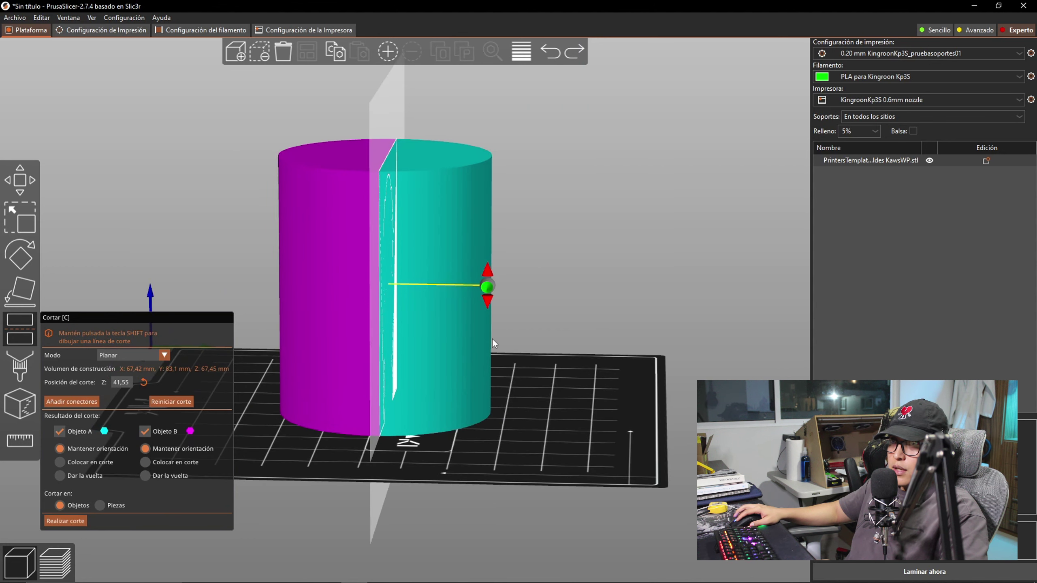
drag(488, 270, 408, 172)
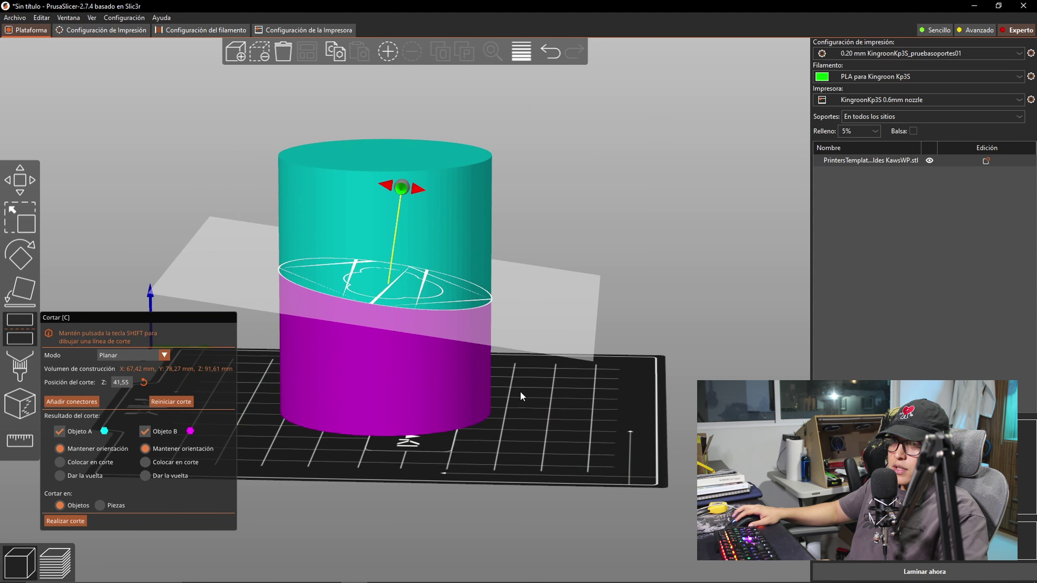
drag(520, 390, 548, 58)
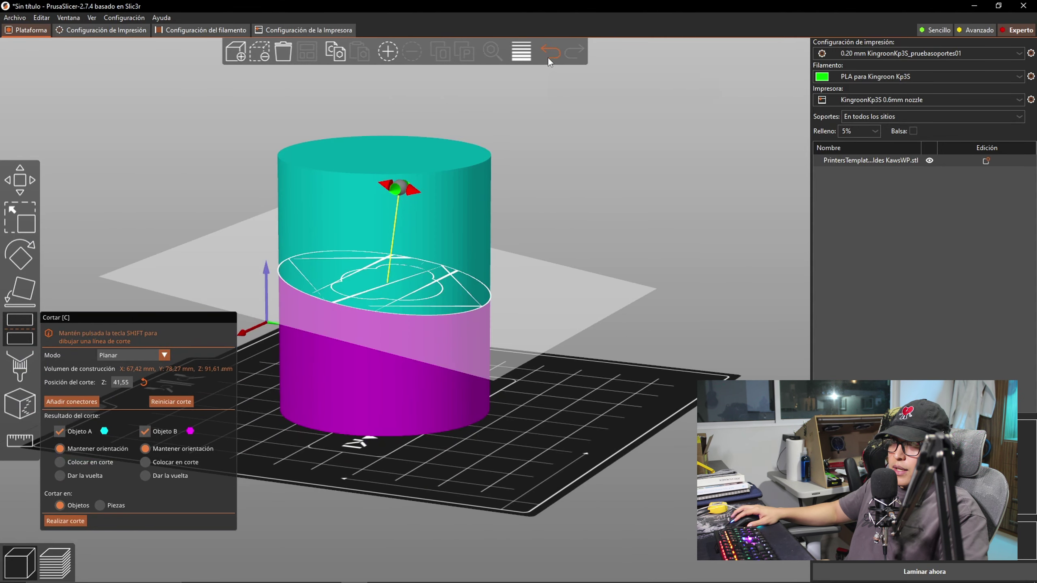
key(ctrl+z)
Try tilting the cut plane 15° about the X axis, and return it to the vertical position.
drag(515, 229, 461, 281)
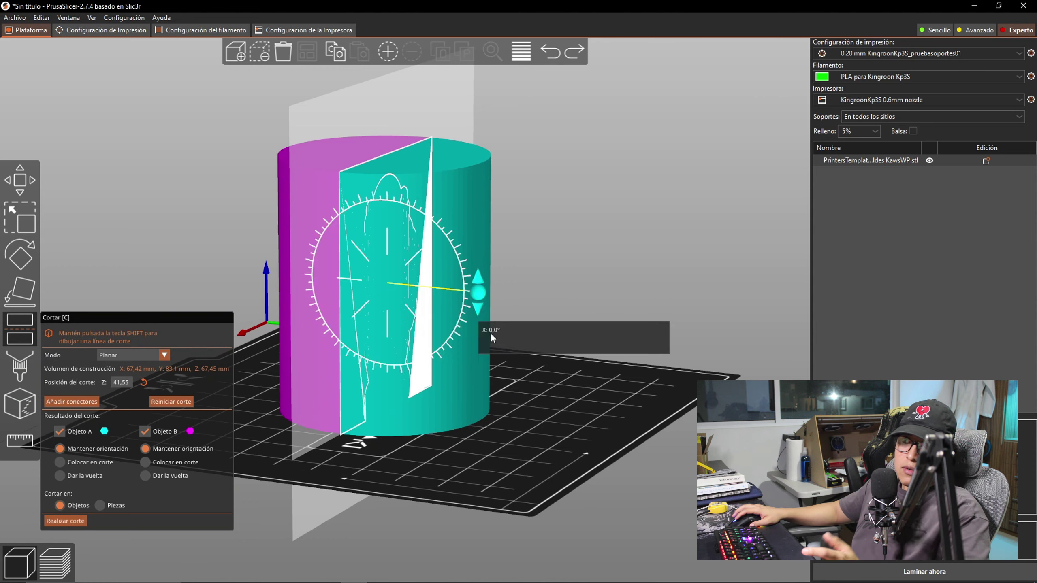
drag(529, 447, 481, 259)
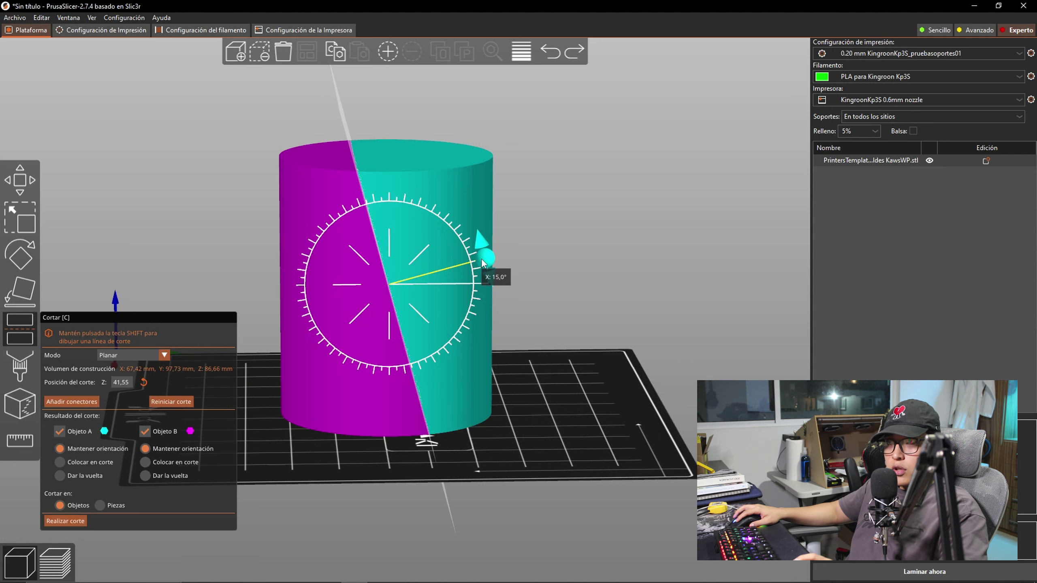
drag(507, 335, 531, 405)
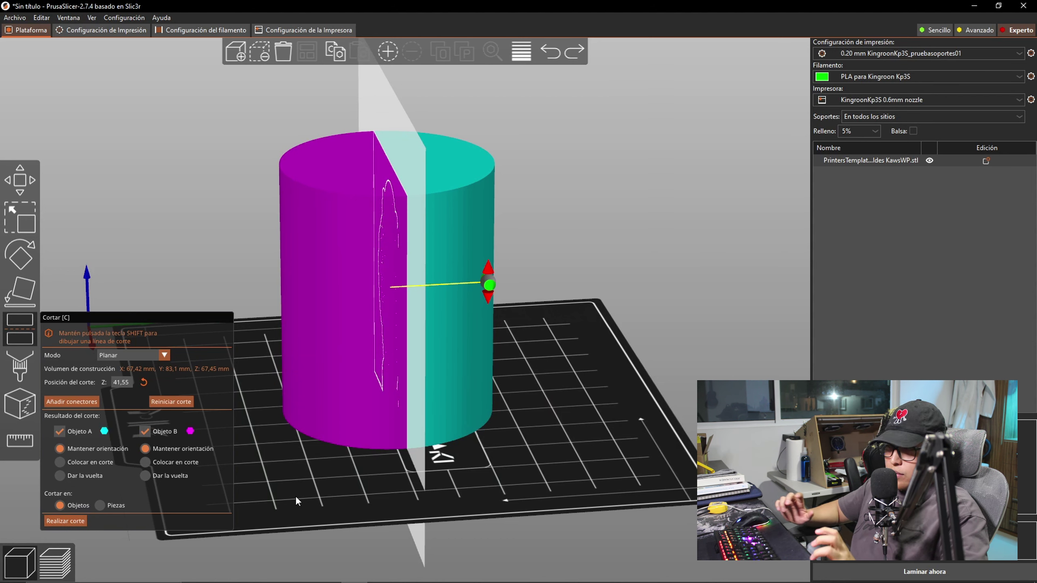
Try the Cola de milano (dovetail) cut mode on the mould, and return the mode to Planar.
click(164, 355)
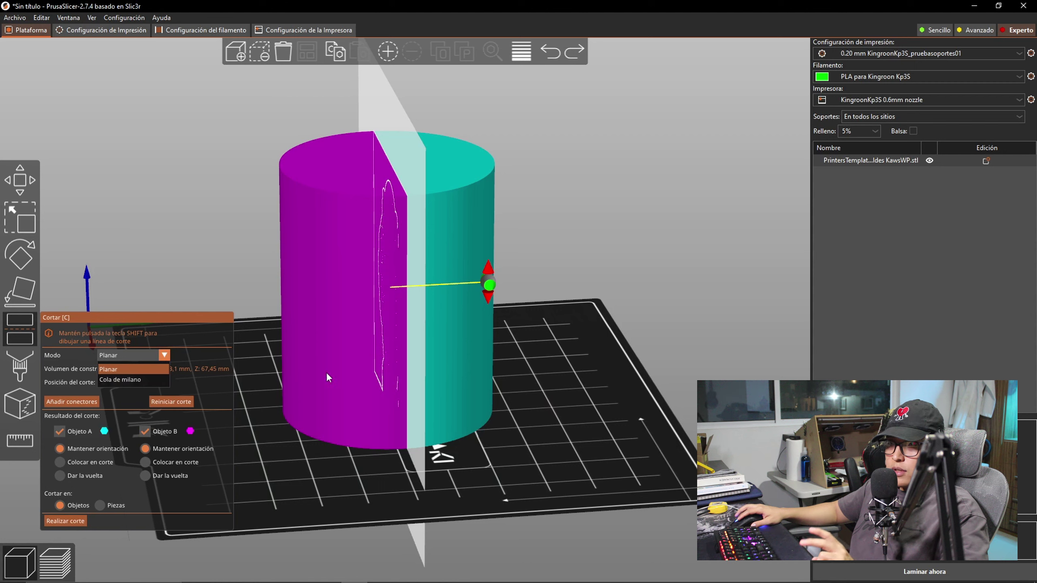
click(163, 356)
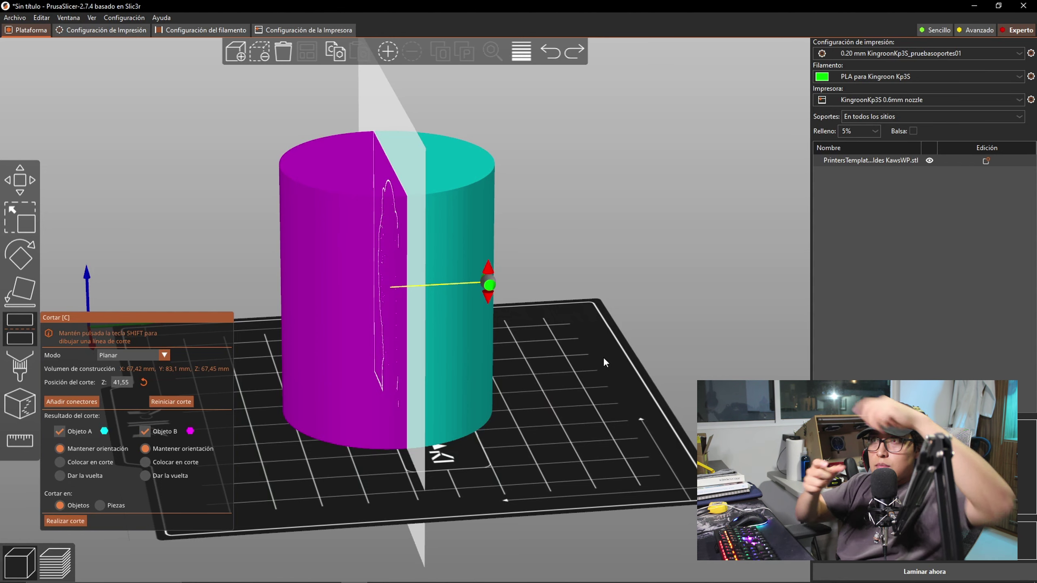
click(163, 353)
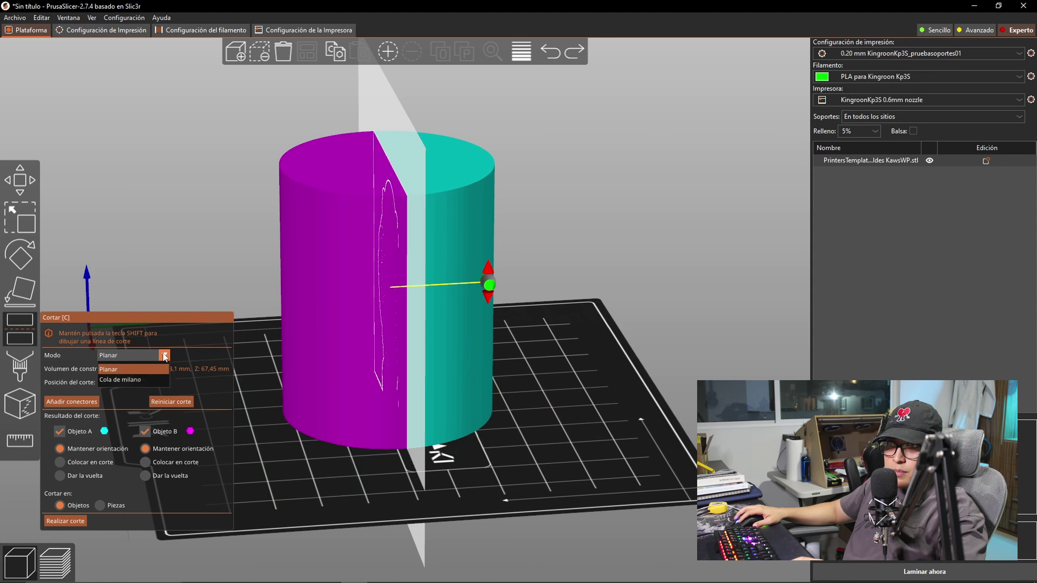
click(143, 382)
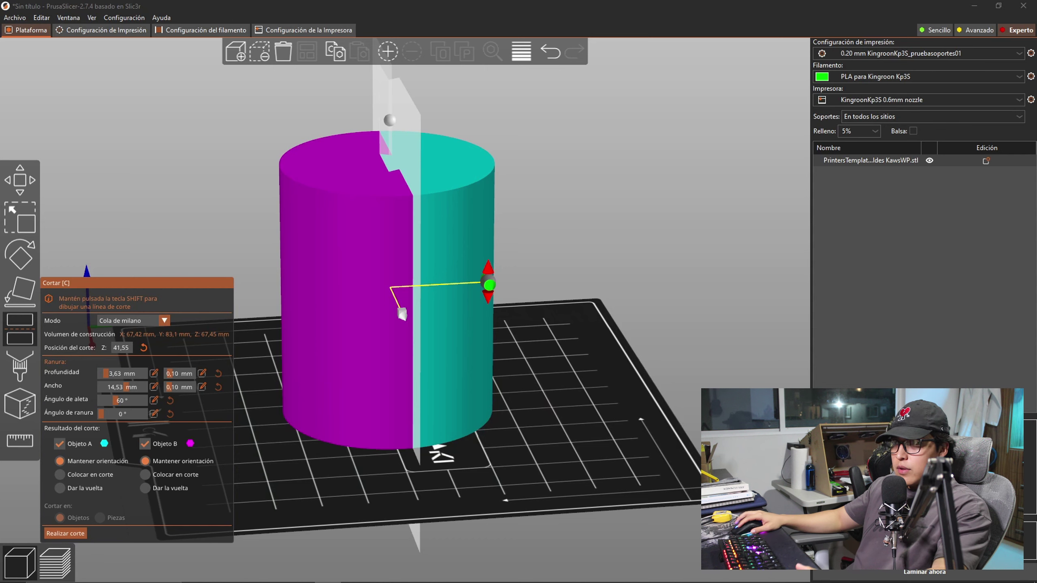
drag(604, 290, 600, 352)
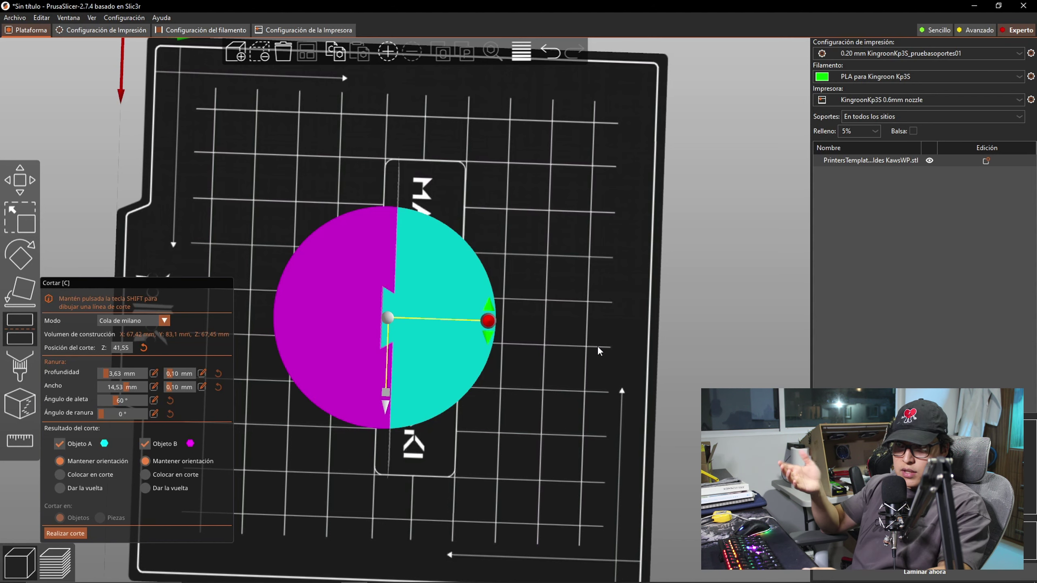
drag(619, 366, 510, 409)
click(147, 321)
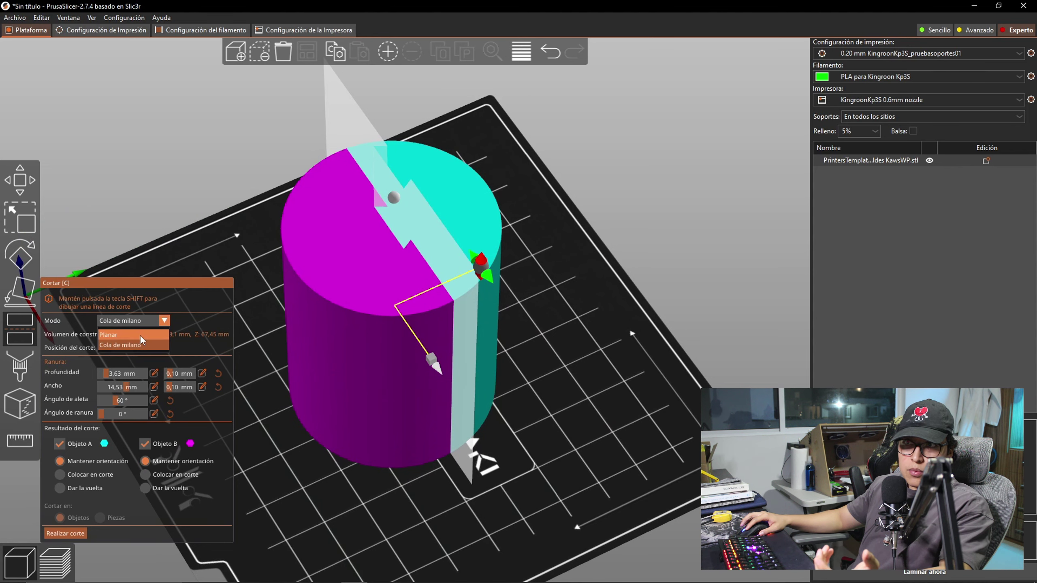
click(147, 335)
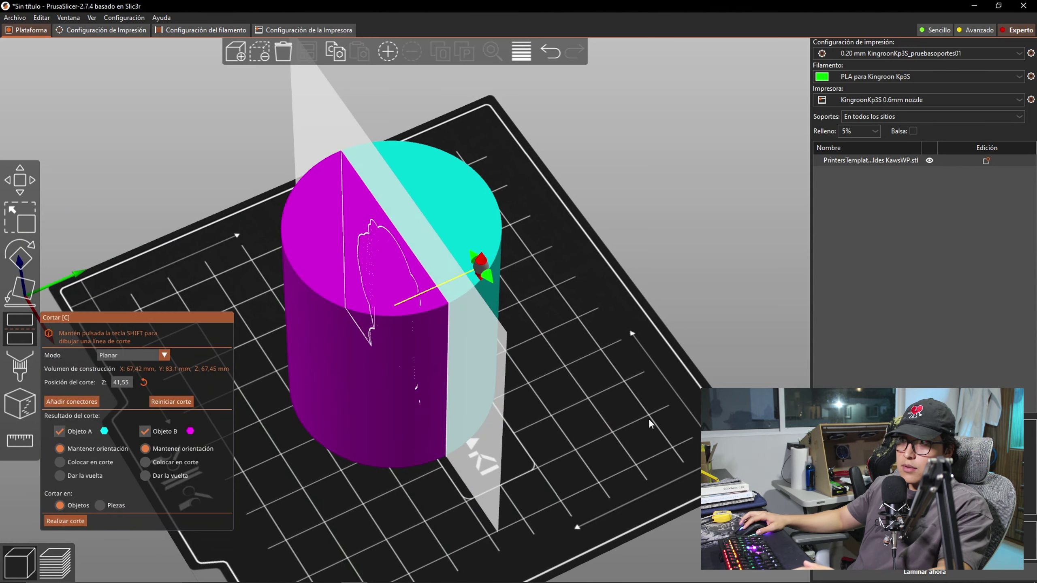
Start adding connectors to the planar cut through the mould.
mouse_move(649, 419)
mouse_down()
mouse_move(613, 395)
mouse_move(656, 400)
mouse_up()
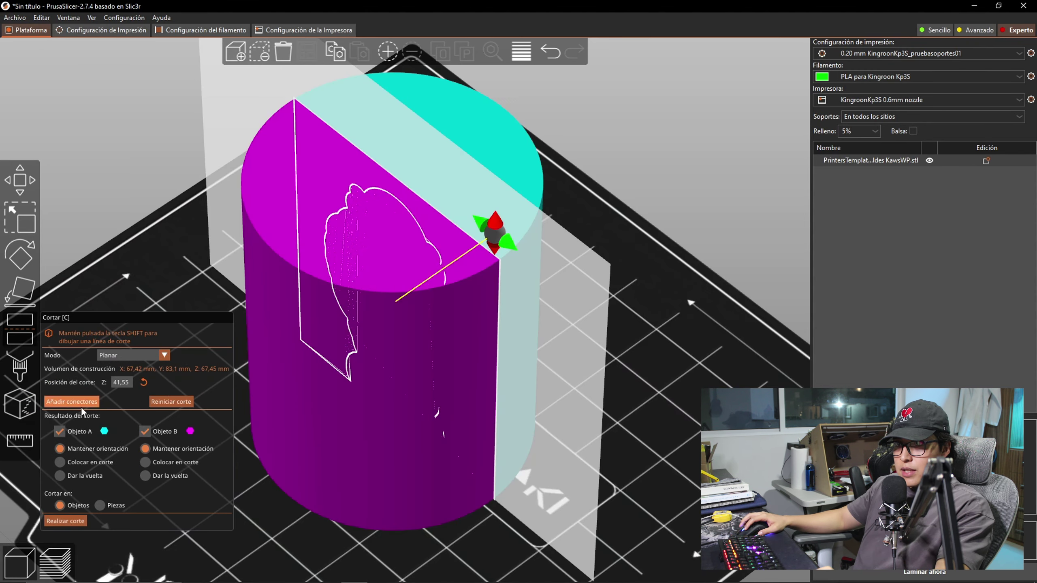
key(z)
click(76, 404)
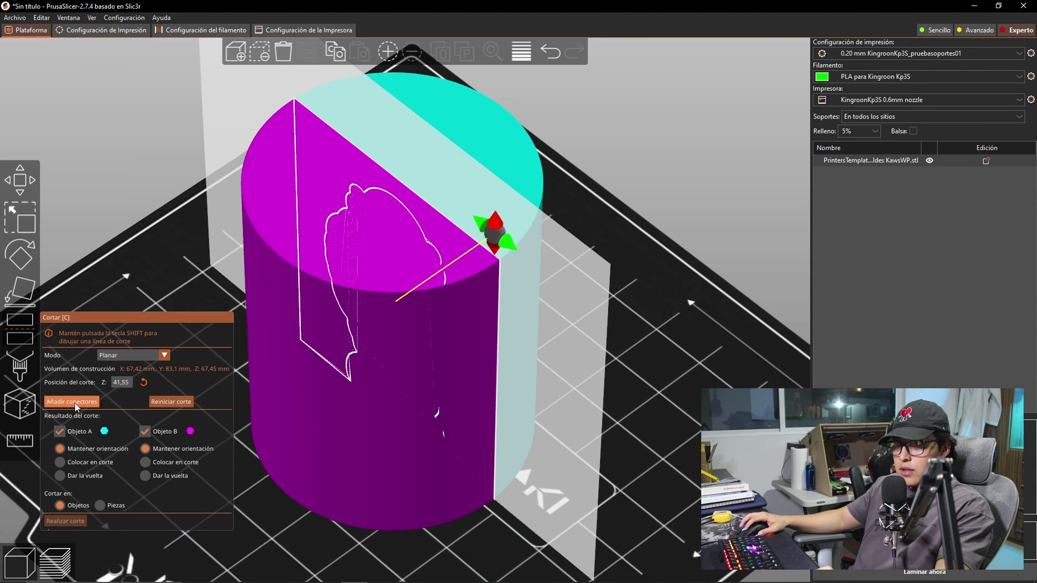
drag(531, 470, 572, 483)
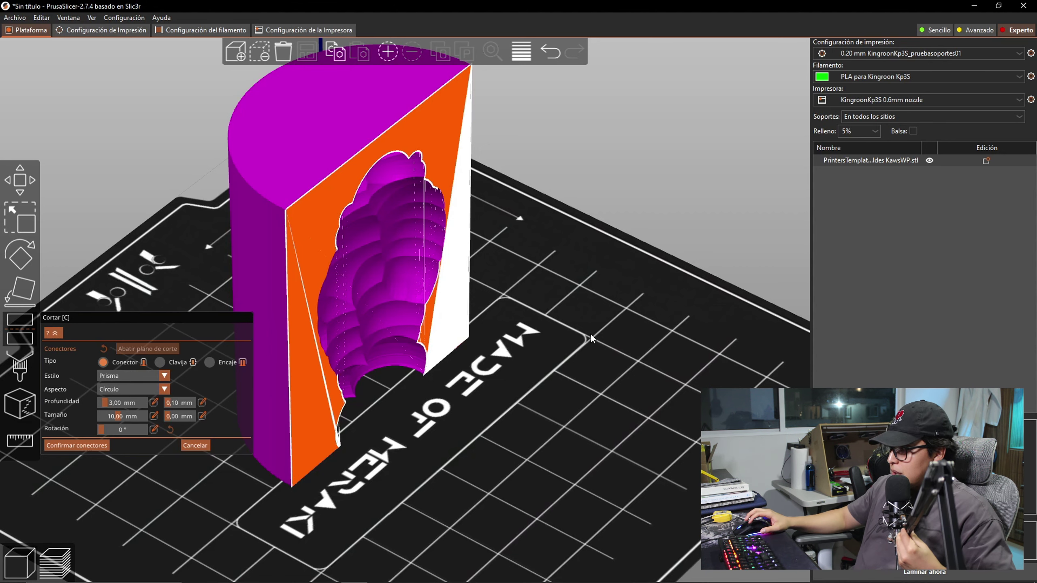
drag(590, 333, 170, 362)
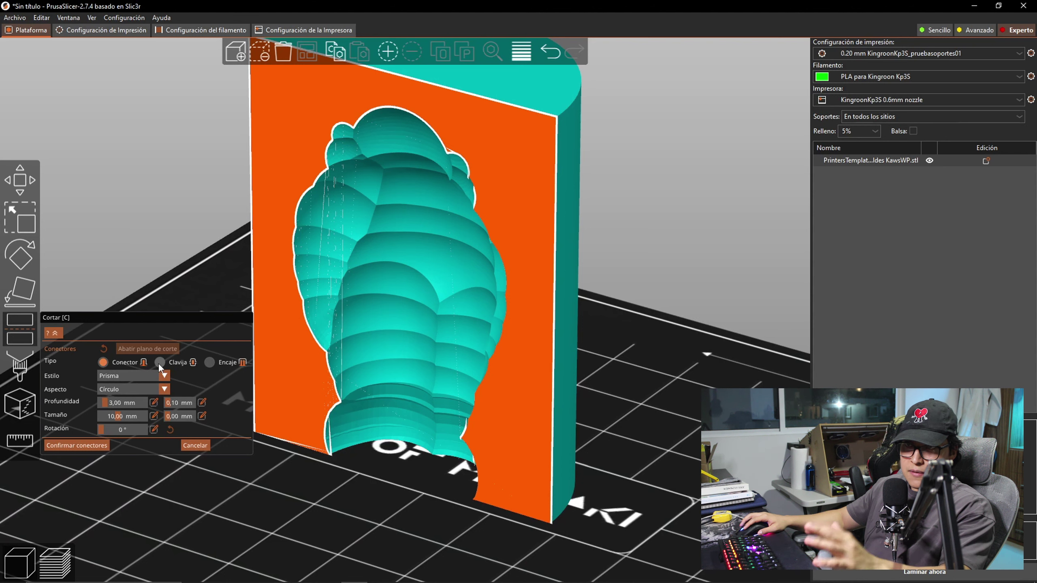
Try placing Encaje (snap) connectors in the four corners of the cut face, and undo them.
click(209, 362)
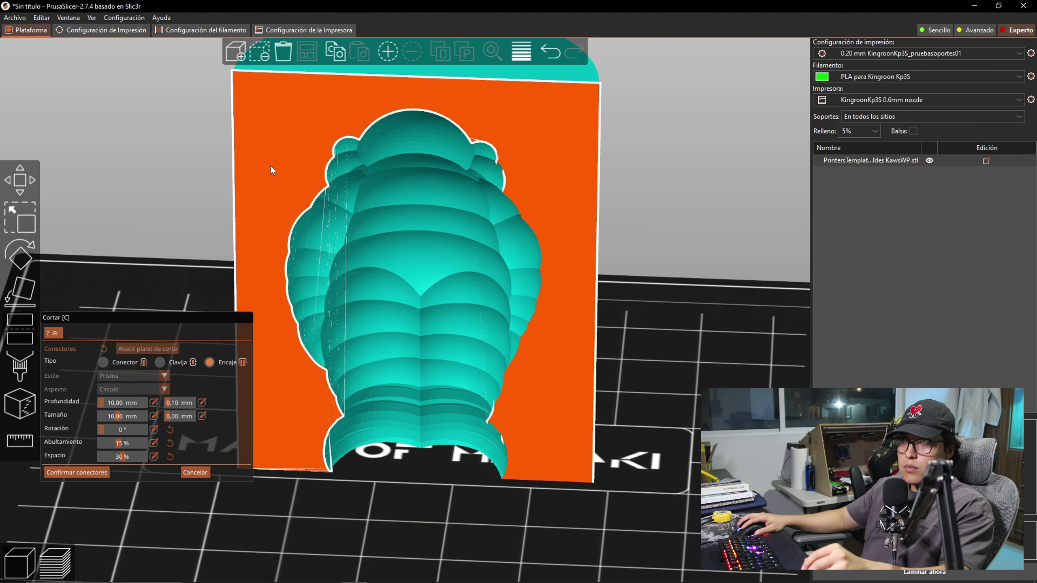
click(560, 144)
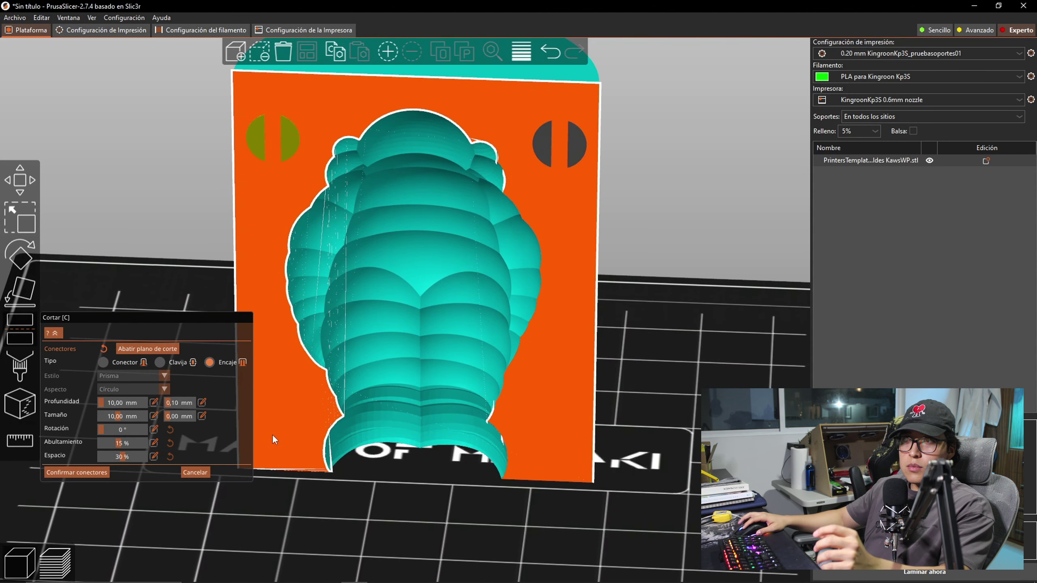
click(280, 413)
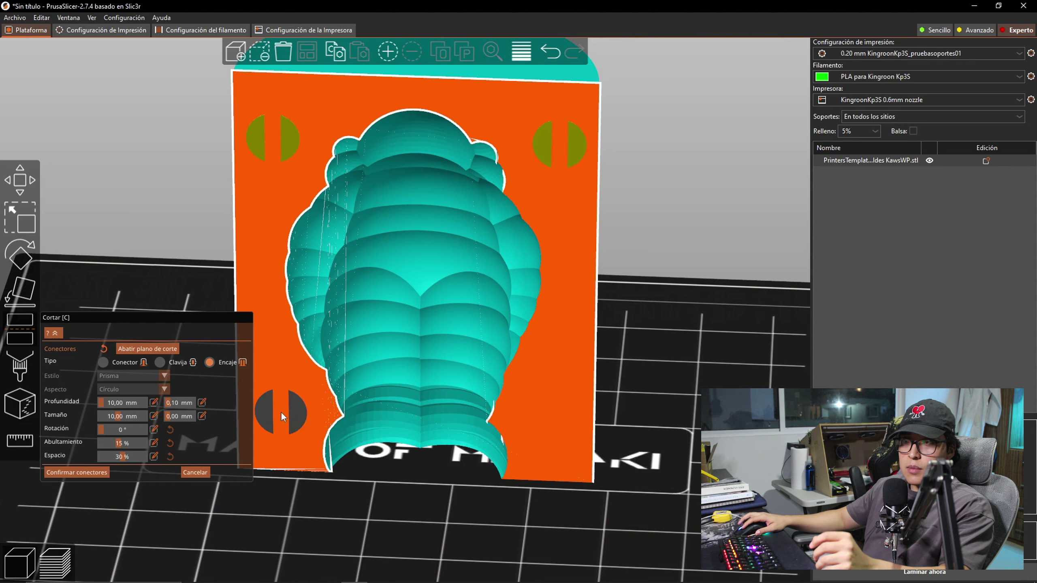
click(559, 417)
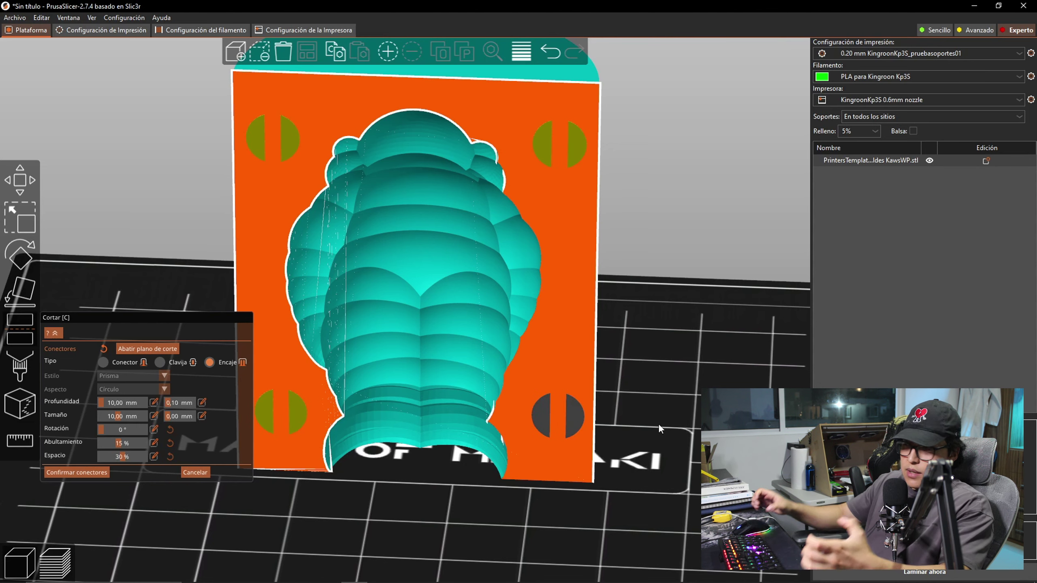
drag(661, 425, 689, 444)
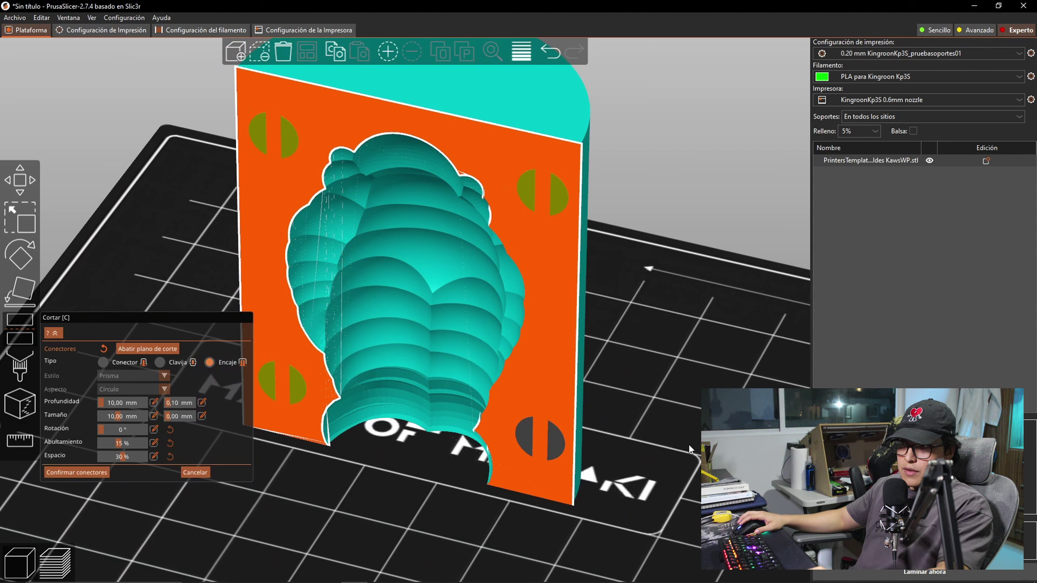
key(ctrl+z)
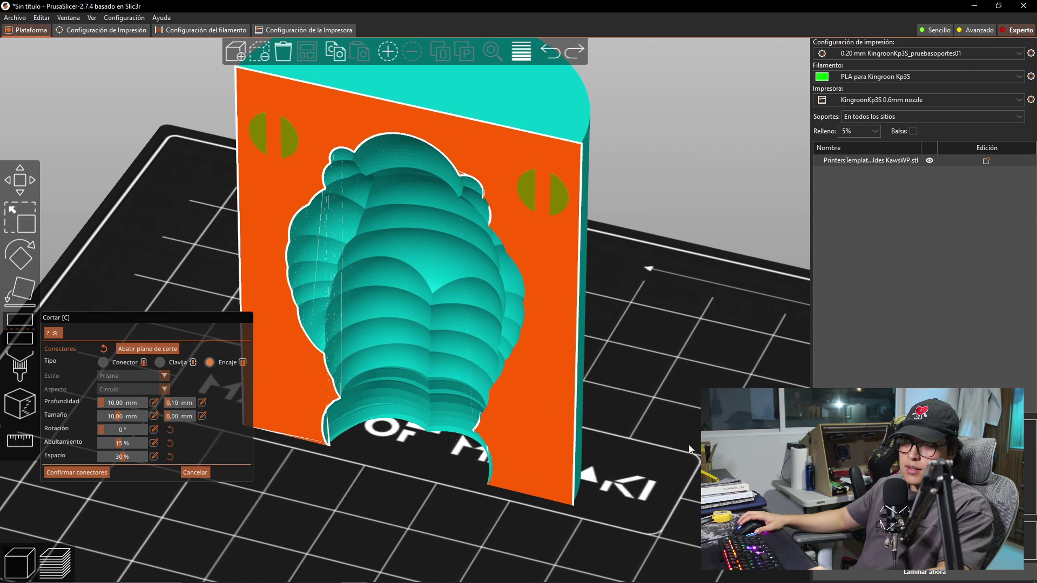
Try placing two Clavija (dowel) connectors in the upper corners of the cut face, and undo them.
click(160, 362)
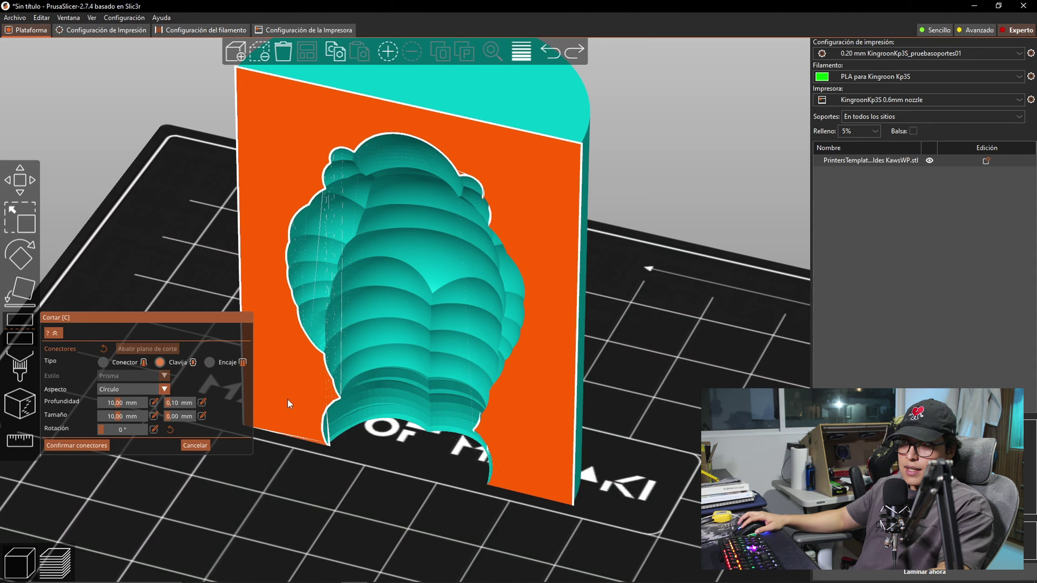
mouse_move(653, 436)
mouse_down()
mouse_move(590, 428)
mouse_move(656, 434)
mouse_up()
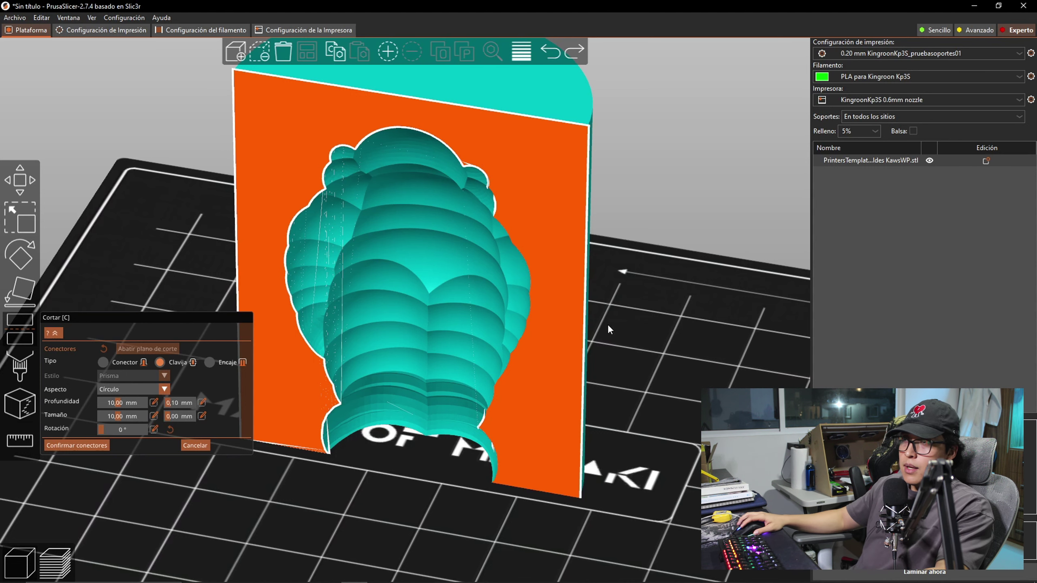
click(538, 173)
click(278, 135)
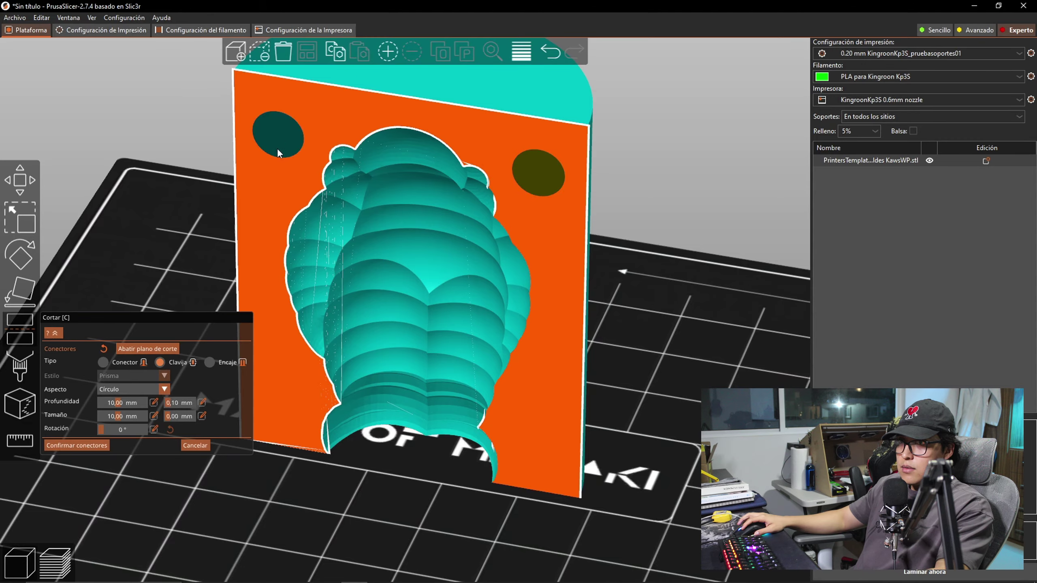
mouse_move(650, 433)
mouse_down()
mouse_move(602, 437)
mouse_move(571, 415)
mouse_move(605, 394)
mouse_move(632, 414)
mouse_move(585, 438)
mouse_move(644, 426)
mouse_up()
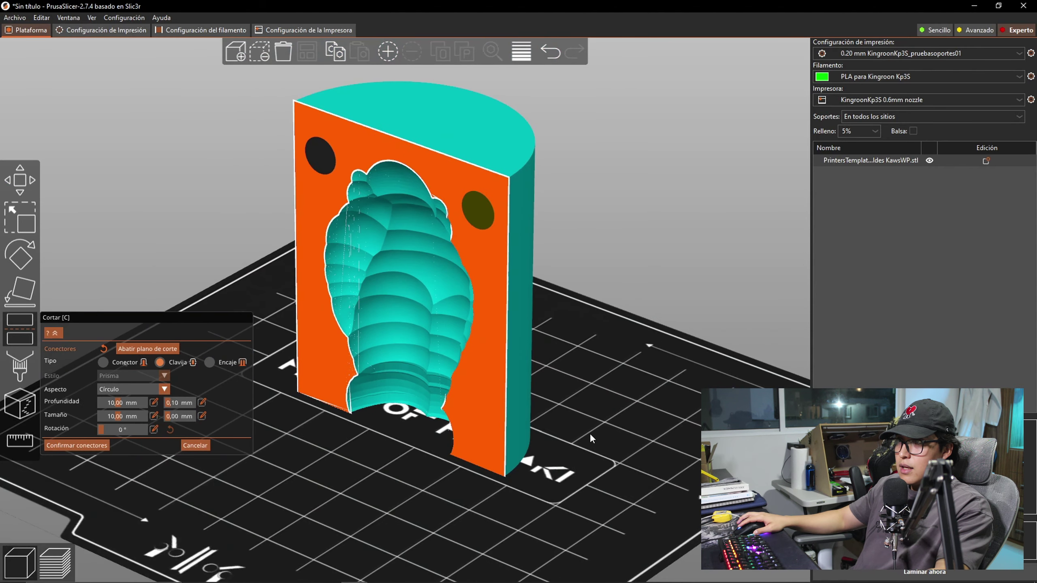
mouse_move(569, 485)
mouse_down()
mouse_move(591, 499)
mouse_move(583, 497)
mouse_up()
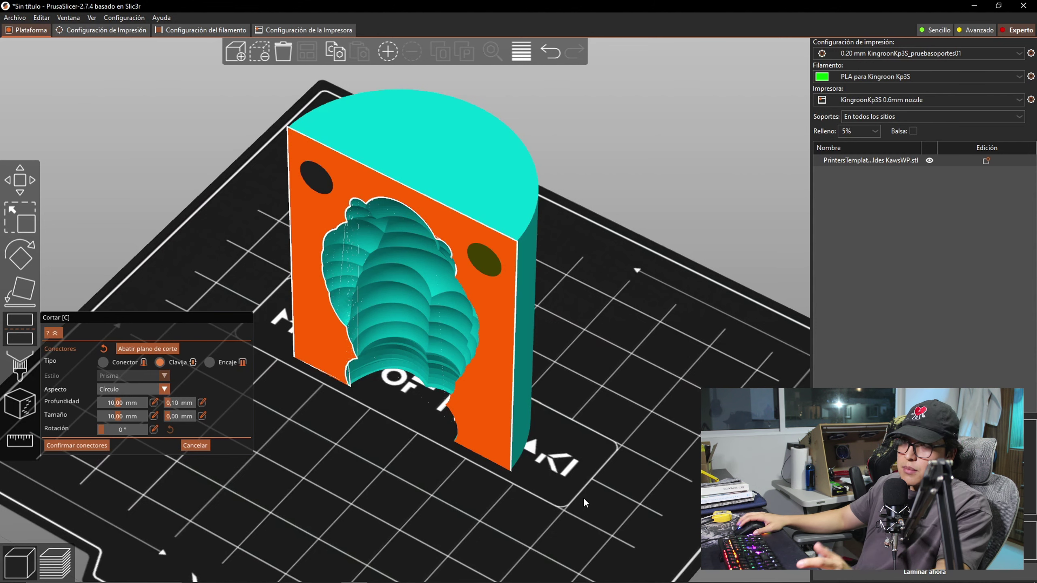
key(ctrl+z)
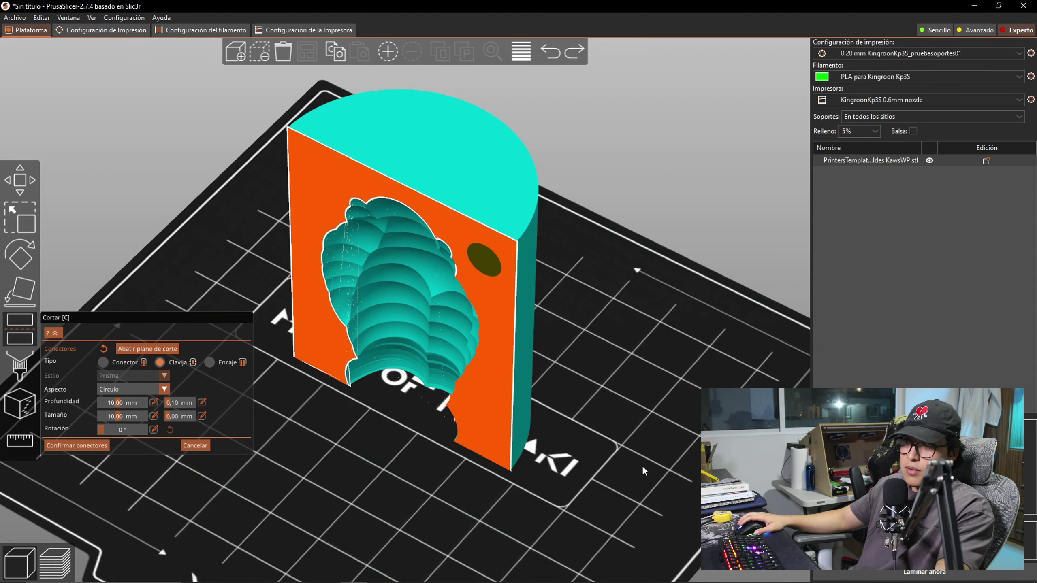
key(ctrl+z)
Place a round Conector-type prism connector in each of the four corners of the cut face, and confirm the connectors.
drag(633, 457, 641, 446)
scroll(640, 446, up, 2)
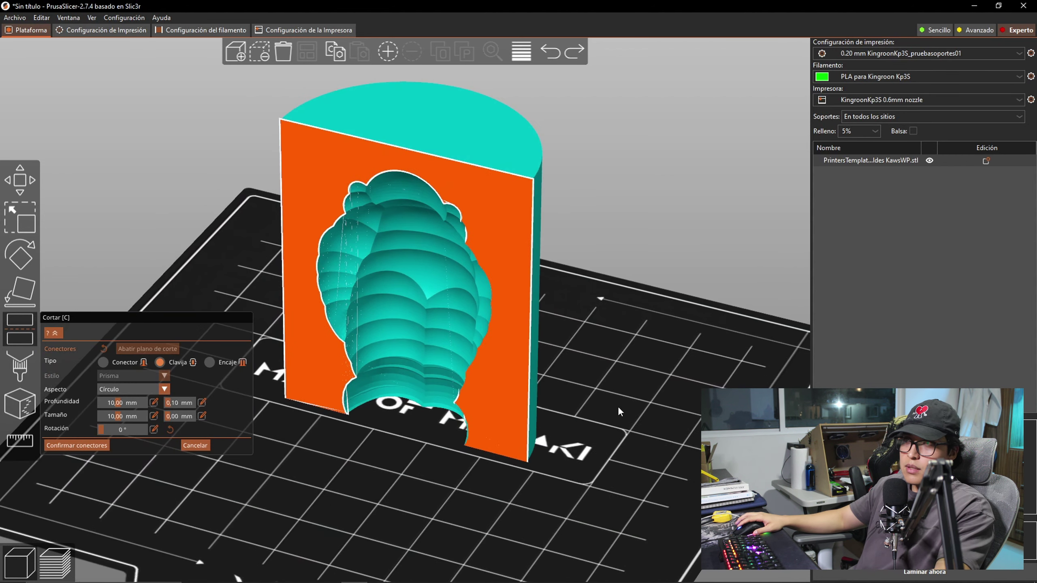
drag(661, 344, 650, 379)
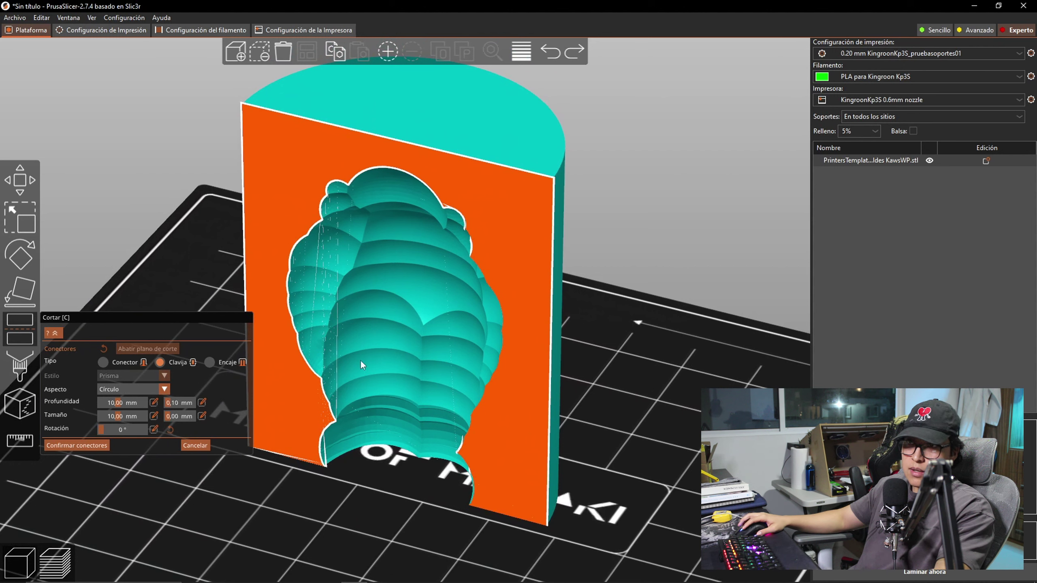
click(103, 361)
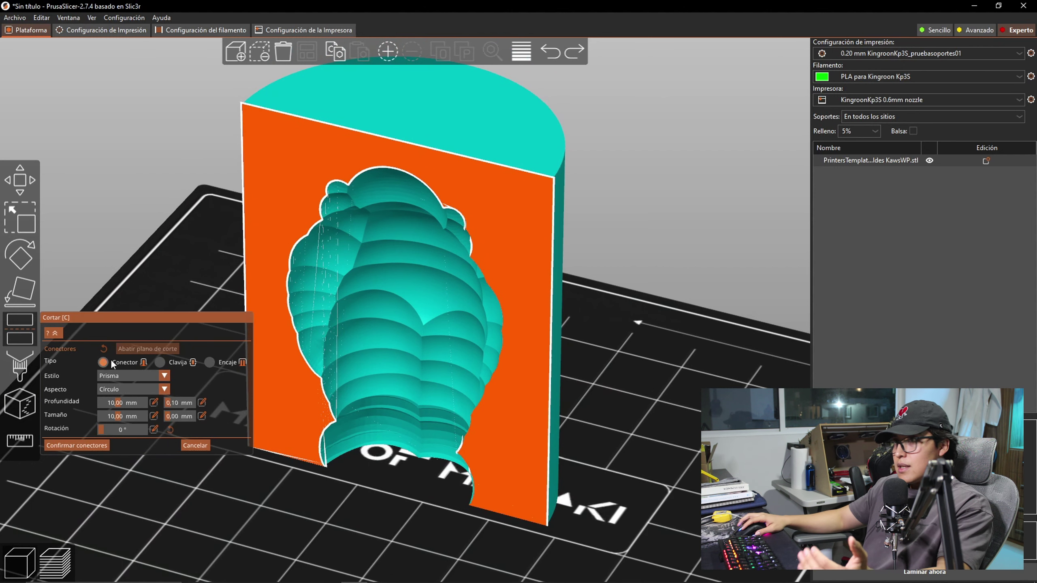
click(276, 160)
click(511, 212)
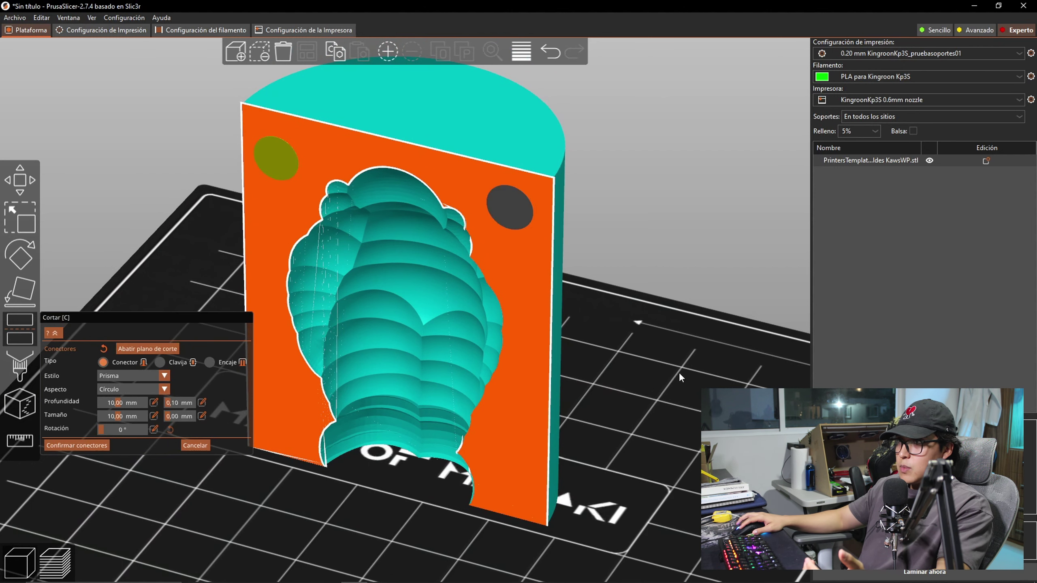
key(3)
click(548, 449)
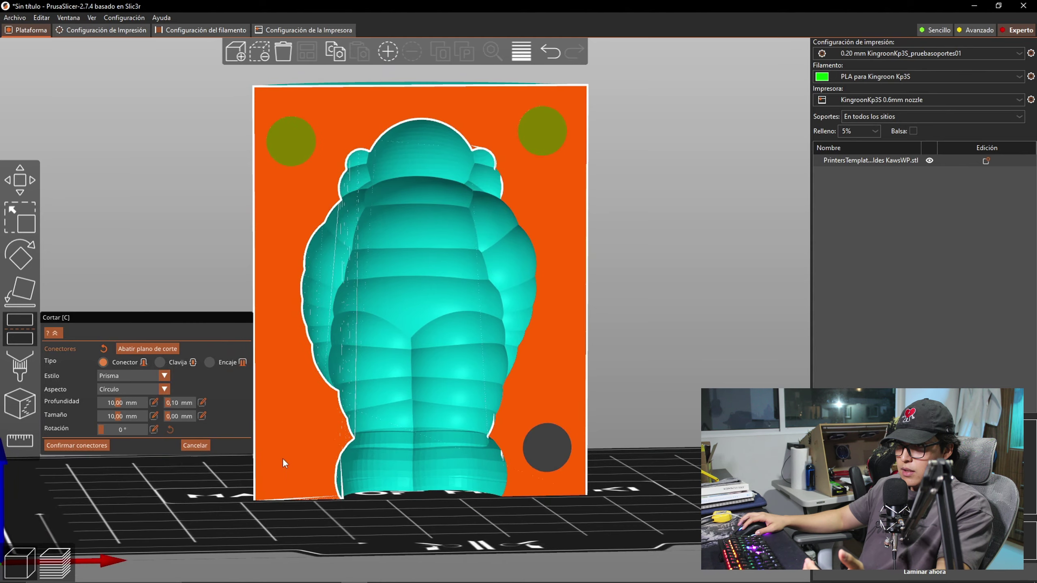
click(298, 453)
drag(672, 413, 420, 429)
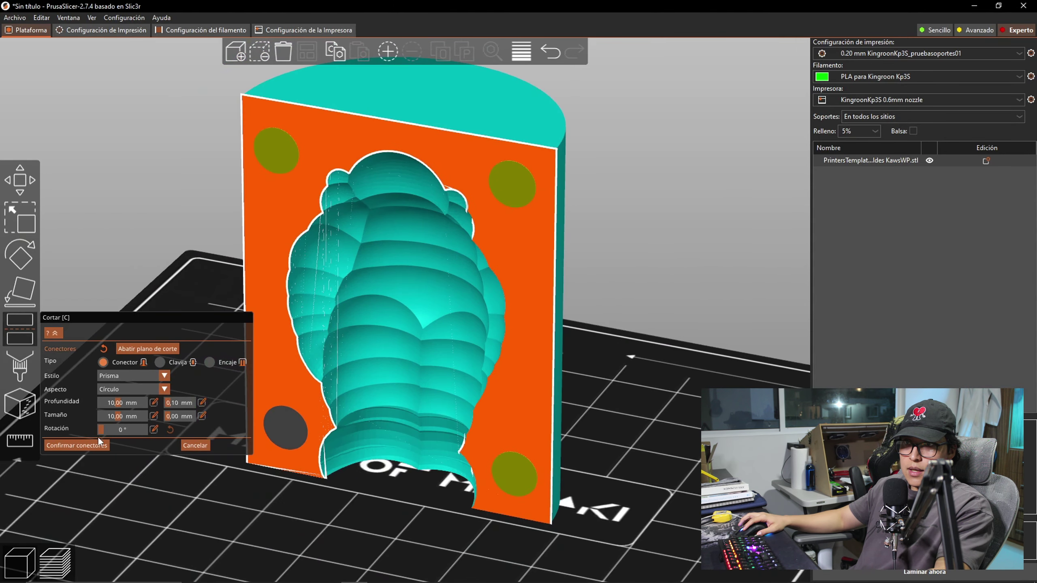
click(63, 445)
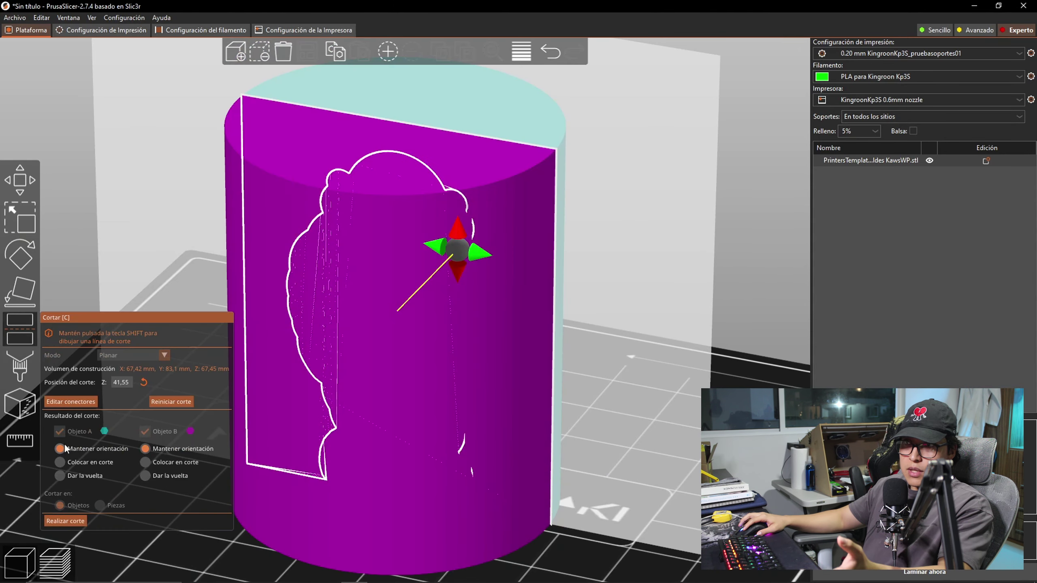
Perform the cut and move the half with the holes away from the half with the pins.
click(65, 521)
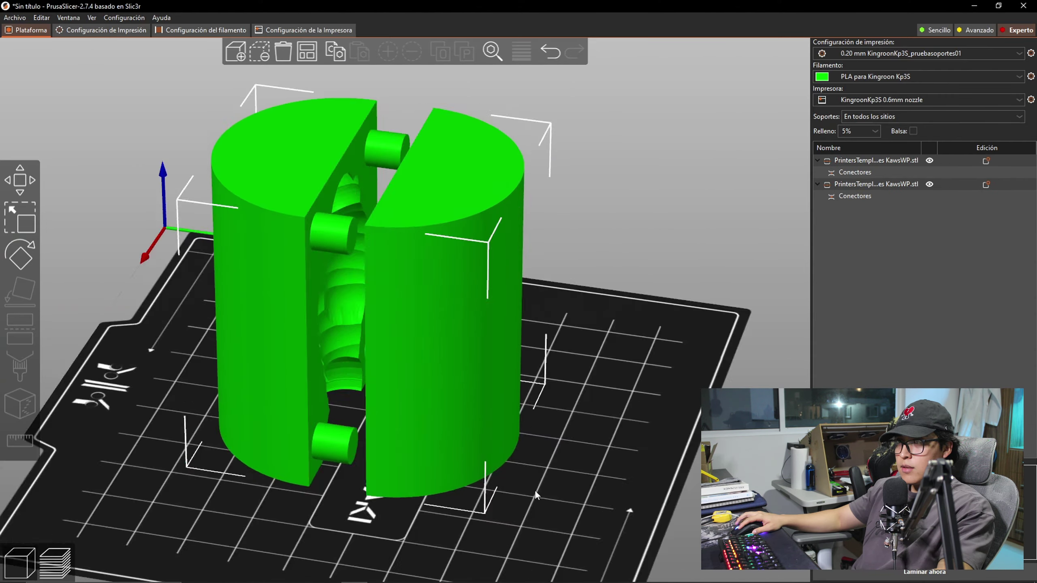
drag(535, 490, 561, 487)
click(877, 163)
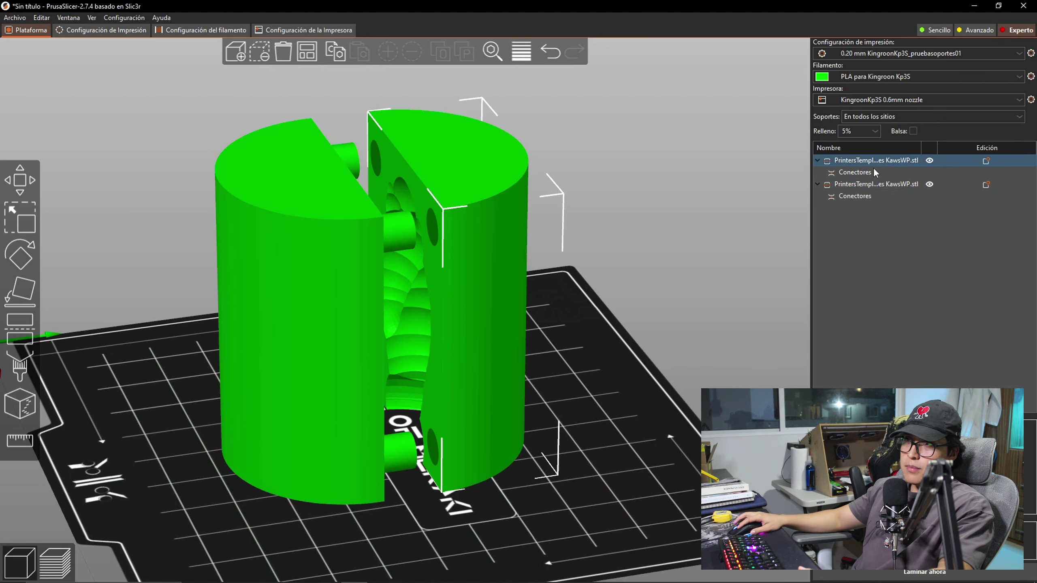
drag(509, 334, 596, 331)
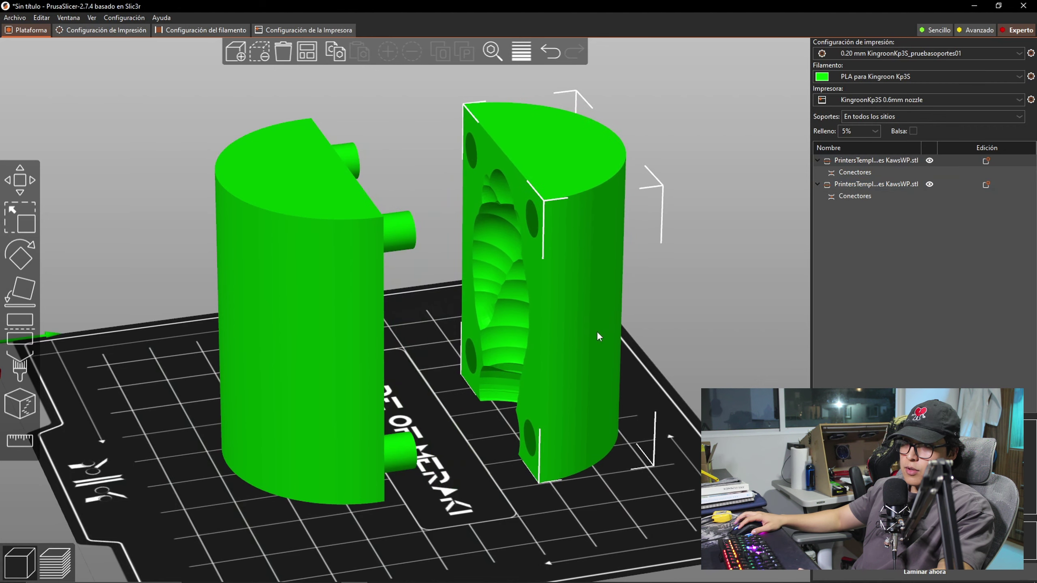
Examine the connector pins, the matching holes and the figure cavity on the two mould halves.
click(315, 410)
scroll(337, 481, up, 5)
drag(338, 481, 305, 430)
scroll(392, 412, up, 3)
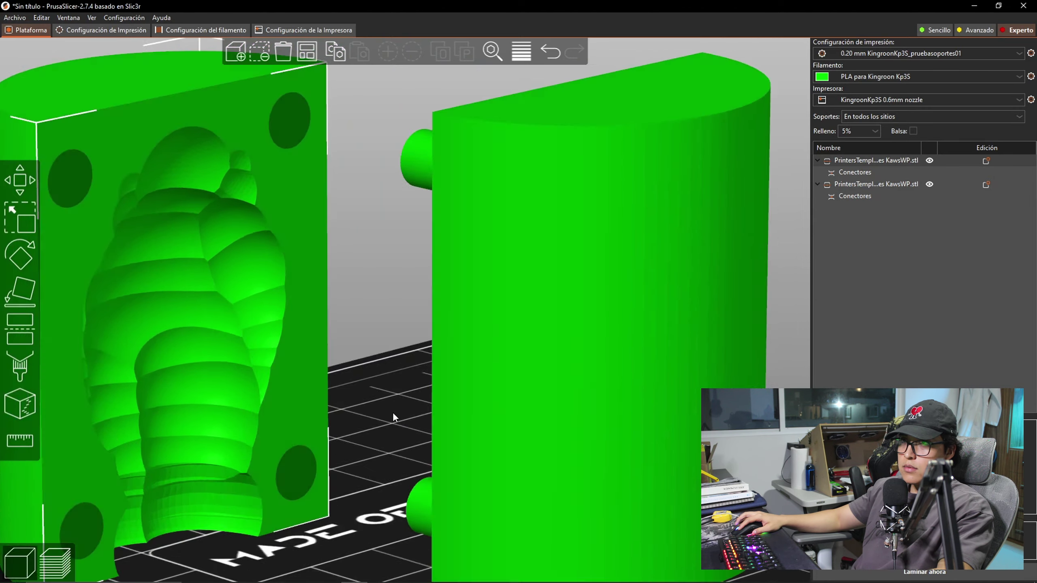
scroll(392, 412, down, 3)
drag(404, 401, 526, 425)
scroll(535, 429, up, 3)
scroll(431, 388, down, 5)
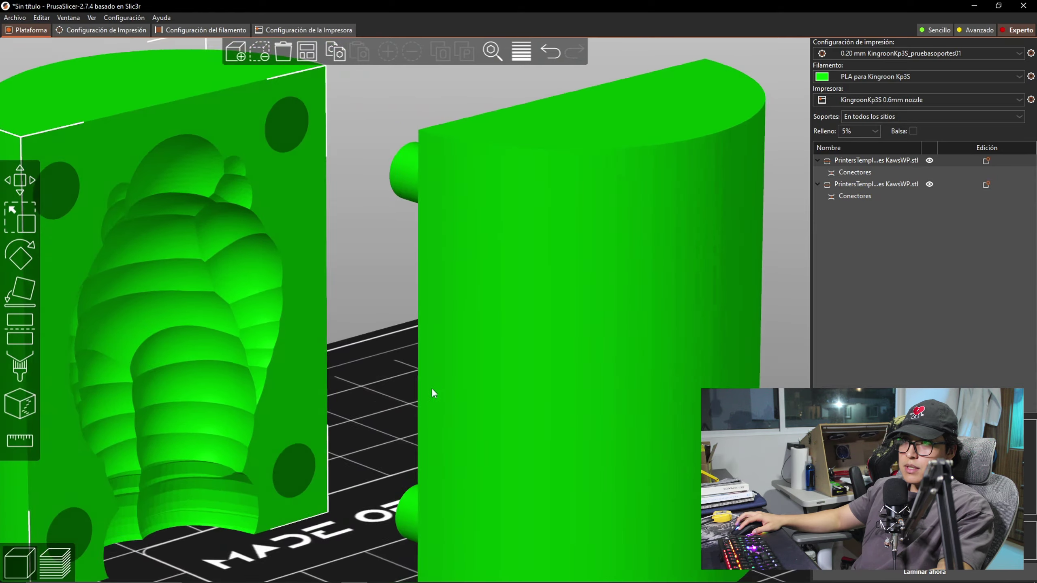
drag(431, 388, 338, 401)
scroll(342, 398, down, 2)
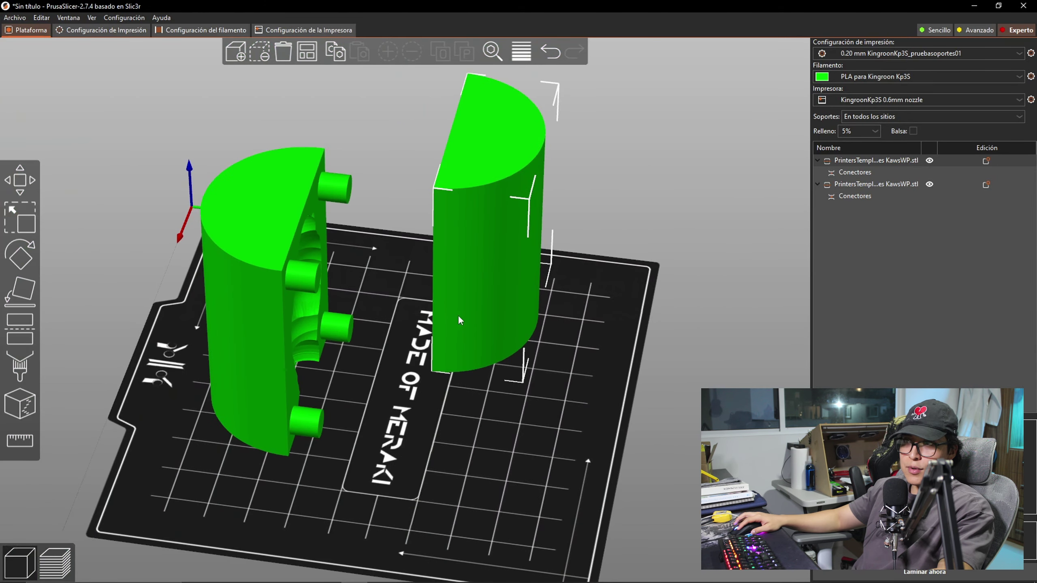
Move the half with the holes along the bed so that it faces the half with the pins.
drag(457, 314, 401, 507)
key(0)
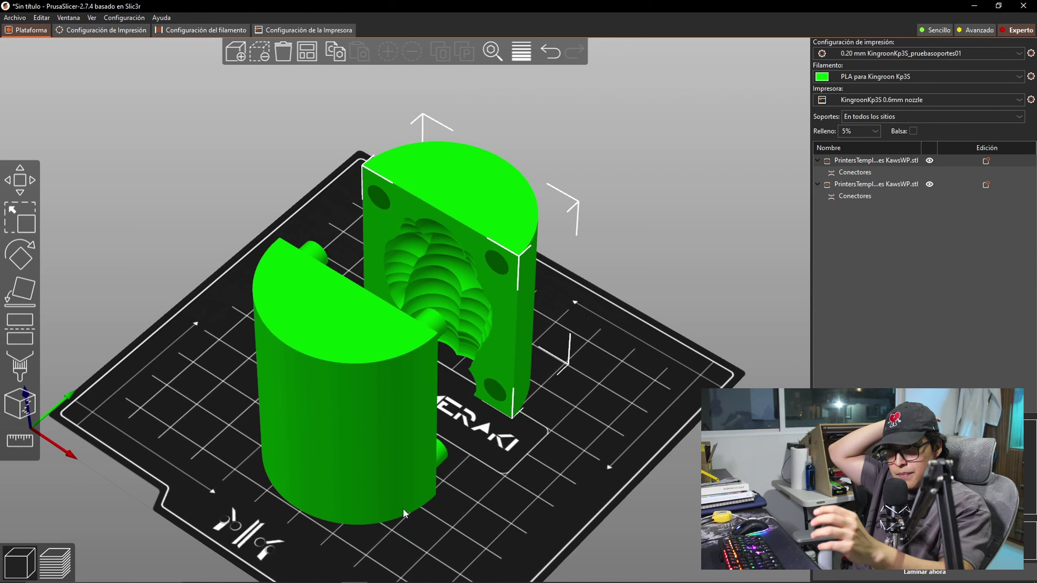
drag(402, 508, 584, 455)
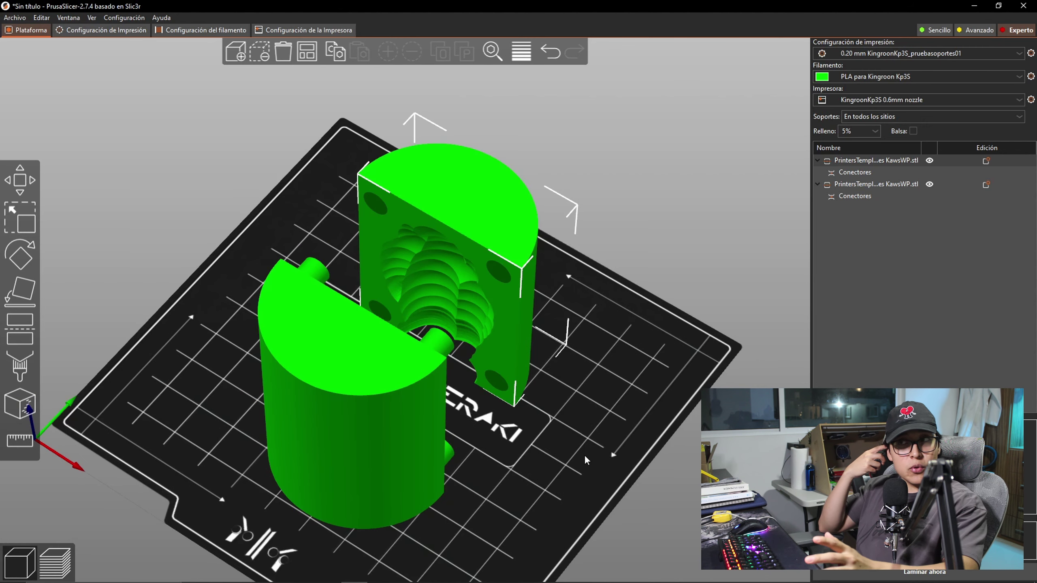